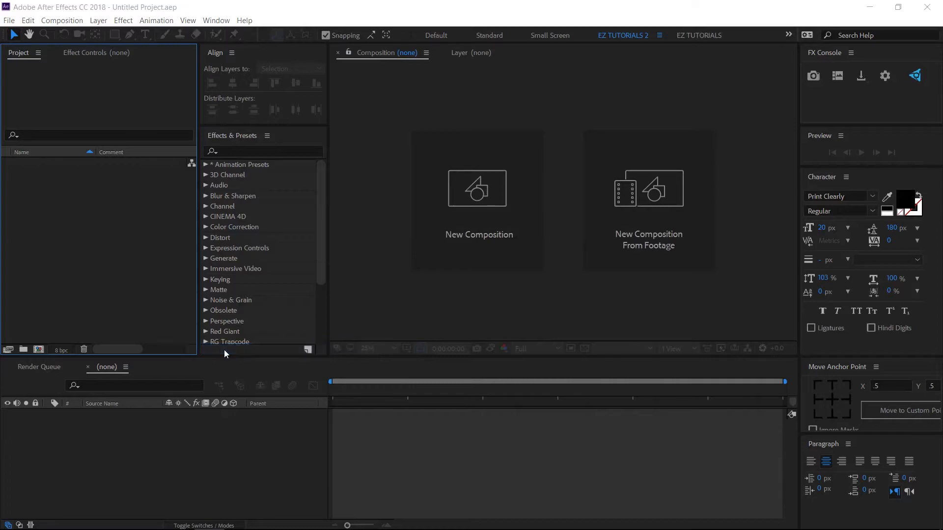
- Import logo.png and sound effect.mp3 into the project
{"action": "left_click_drag", "start_coordinate": [150, 132], "coordinate": [142, 101]}
{"action": "left_click", "coordinate": [320, 391]}
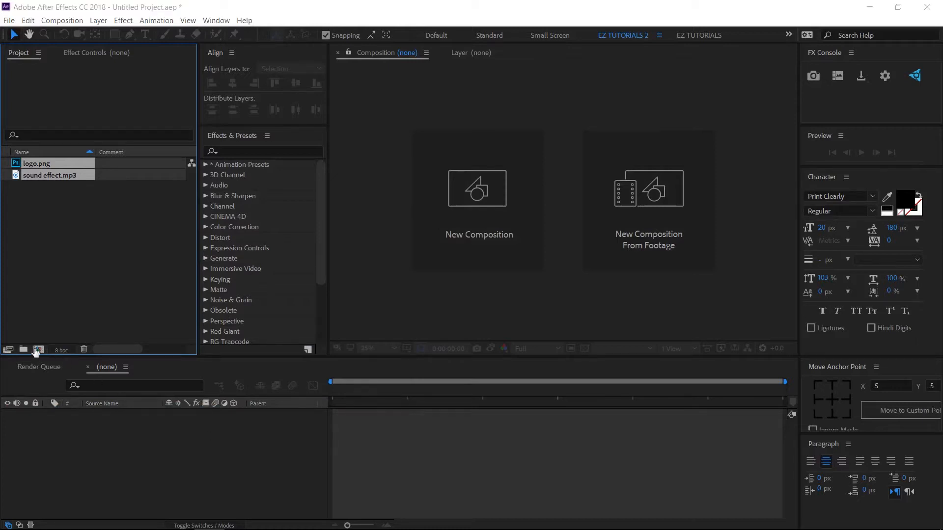
- Create a 1920 x 1080, 30 fps, four-second composition named "Cube Logo Reveal"
{"action": "left_click", "coordinate": [37, 350]}
{"action": "type", "text": "C"}
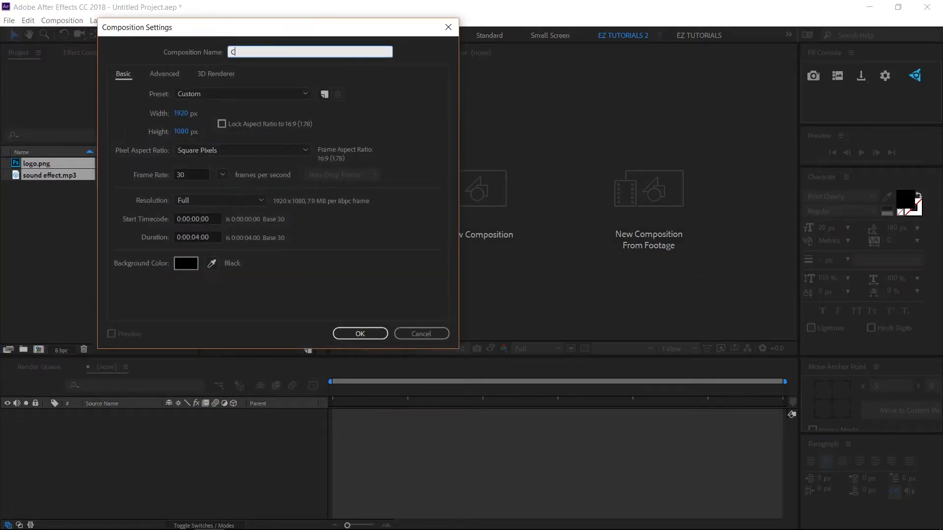
{"action": "type", "text": "ube Logo Reveal"}
{"action": "left_click", "coordinate": [350, 336]}
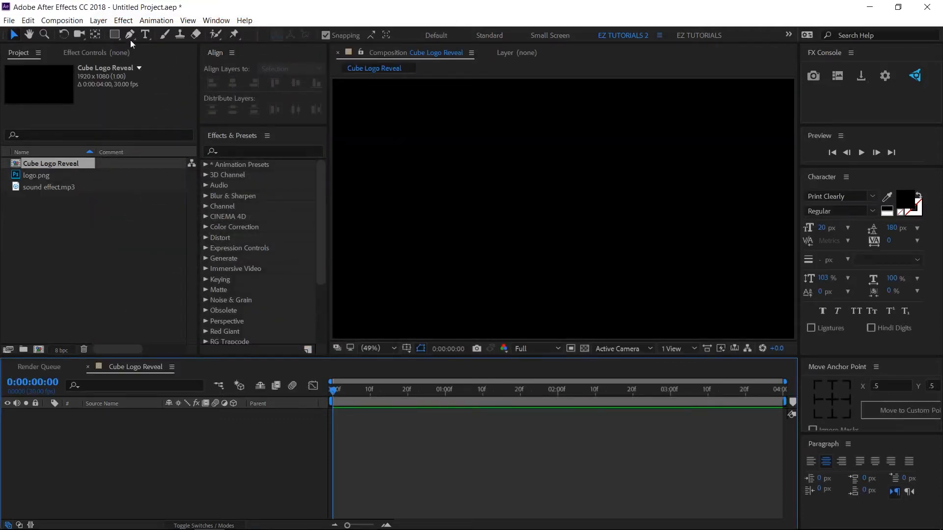
- Set the Rectangle tool's fill to None and its stroke to Solid Color
{"action": "left_click", "coordinate": [115, 35]}
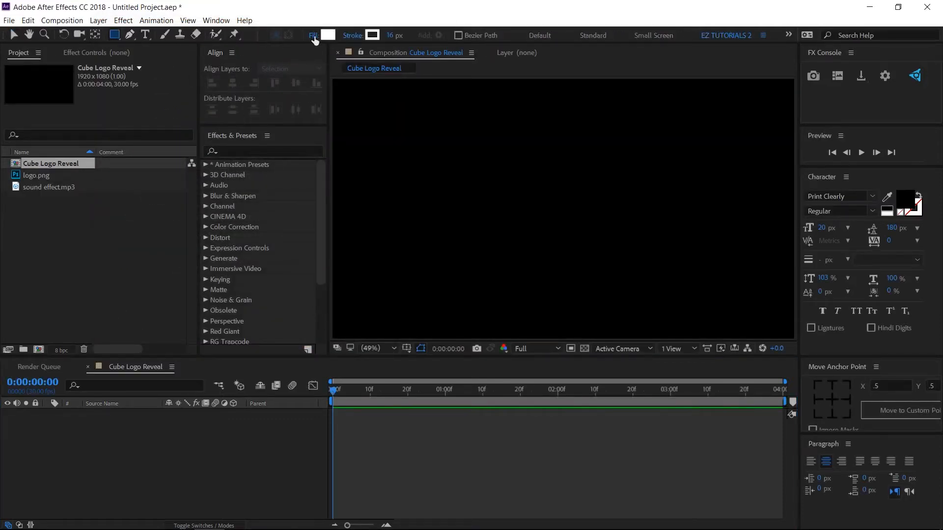
{"action": "left_click", "coordinate": [314, 36]}
{"action": "left_click", "coordinate": [318, 169]}
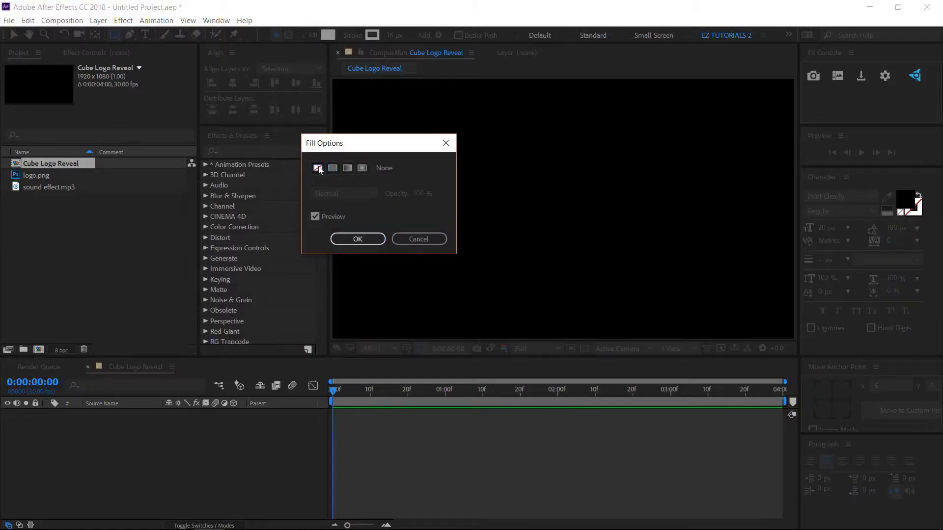
{"action": "left_click", "coordinate": [349, 235]}
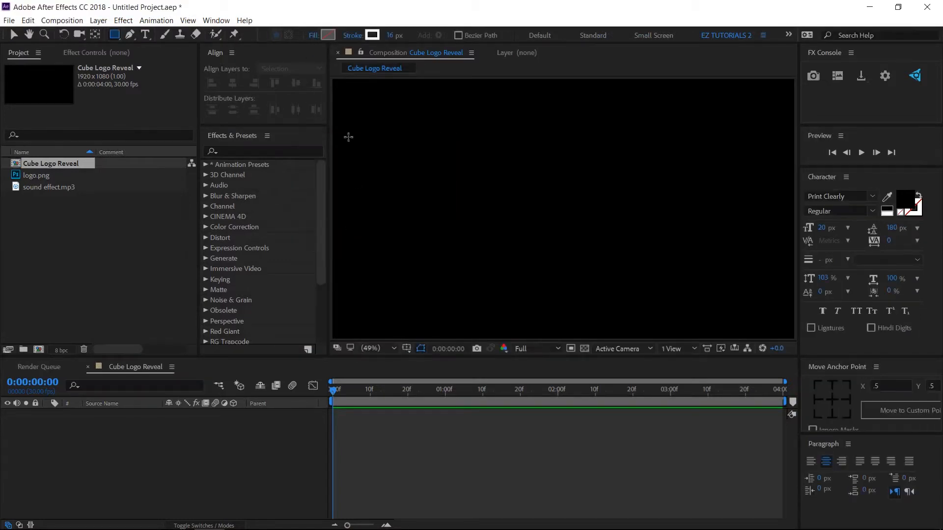
{"action": "left_click", "coordinate": [349, 37]}
{"action": "left_click", "coordinate": [334, 168]}
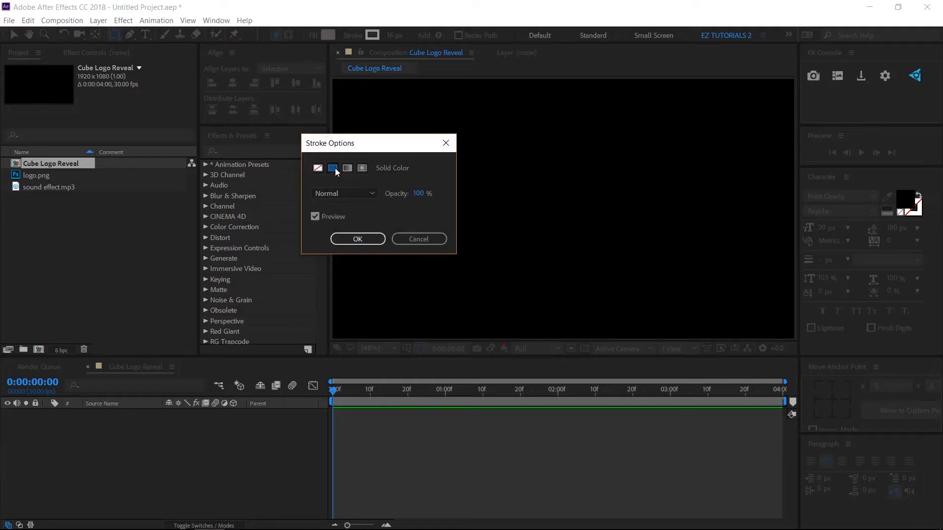
{"action": "left_click", "coordinate": [357, 239]}
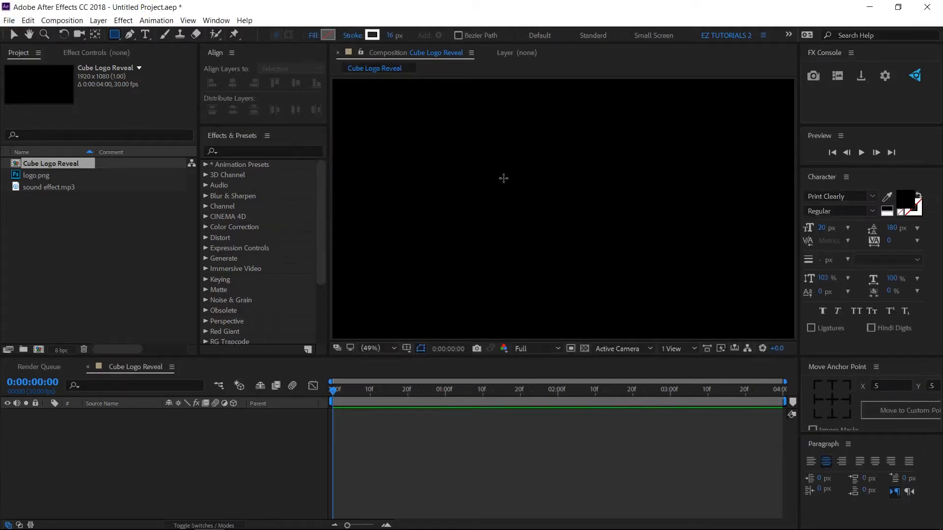
- Draw a square about 361 px wide near the middle of the composition and move its anchor point to the square's centre
{"action": "left_click_drag", "start_coordinate": [504, 178], "coordinate": [591, 265]}
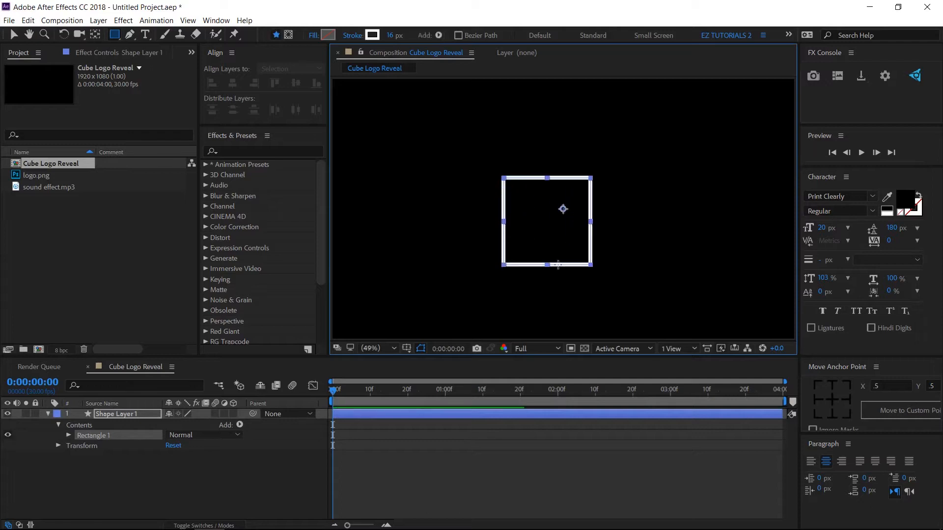
{"action": "left_click", "coordinate": [96, 35]}
{"action": "left_click", "coordinate": [142, 414]}
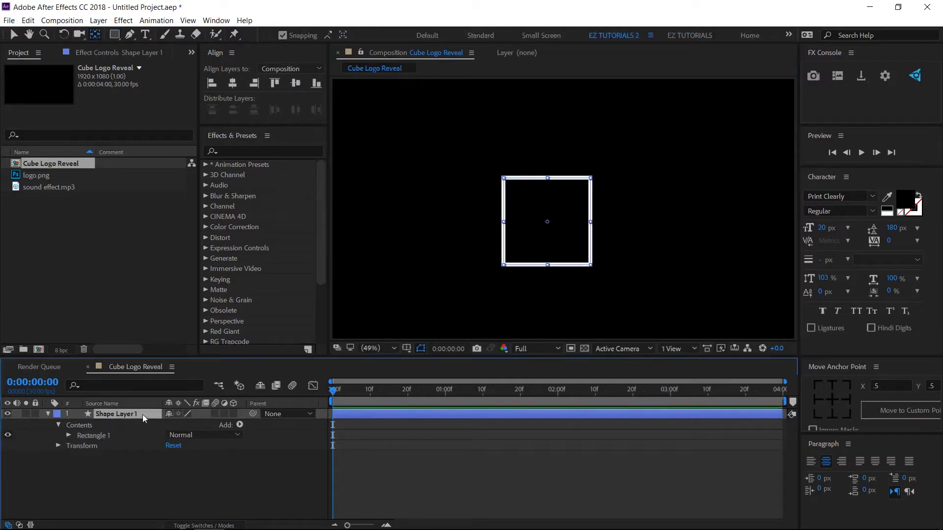
{"action": "left_click_drag", "start_coordinate": [563, 210], "coordinate": [547, 222]}
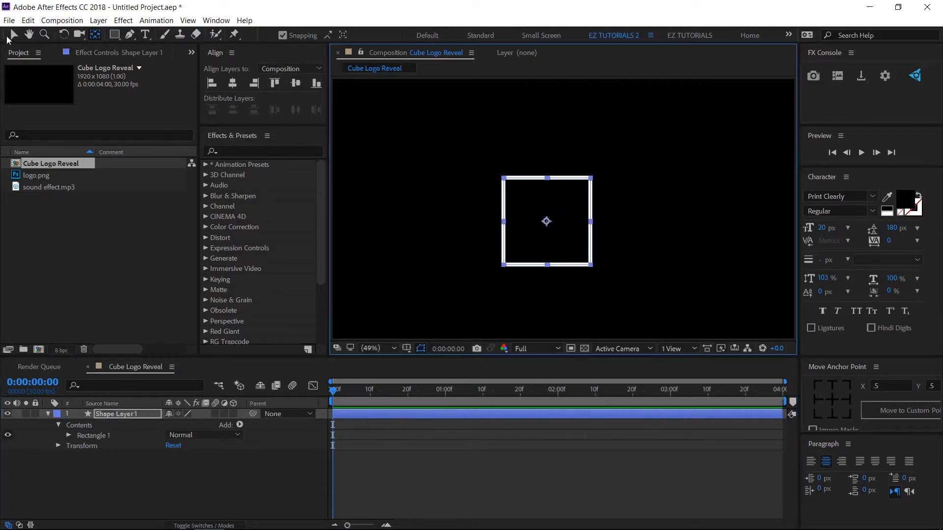
- Centre the square horizontally and vertically in the composition
{"action": "left_click", "coordinate": [12, 35]}
{"action": "left_click", "coordinate": [233, 83]}
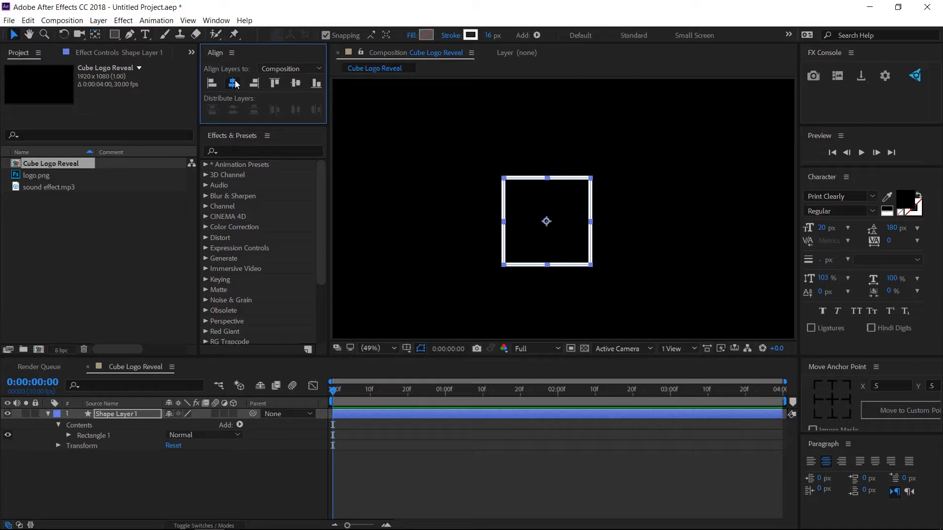
{"action": "left_click", "coordinate": [297, 83]}
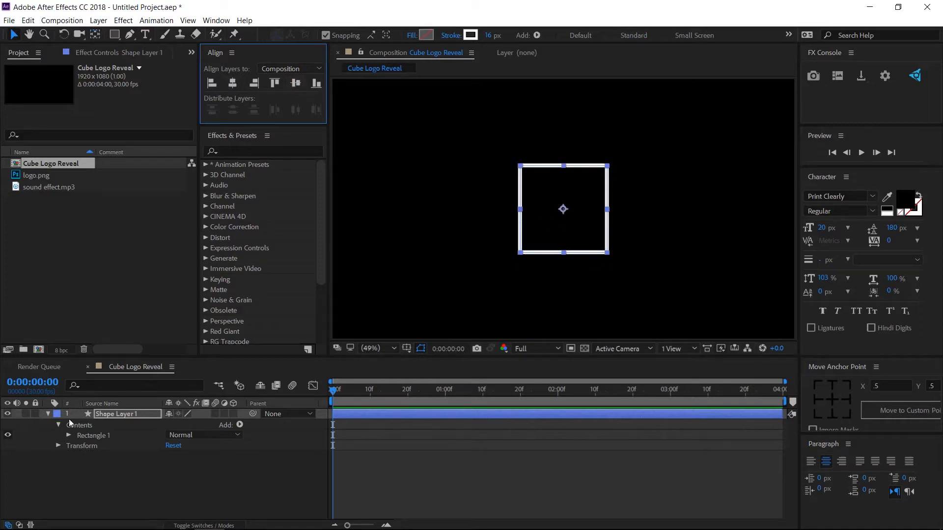
- Set the size of Rectangle Path 1 to 240 x 240
{"action": "left_click", "coordinate": [69, 436]}
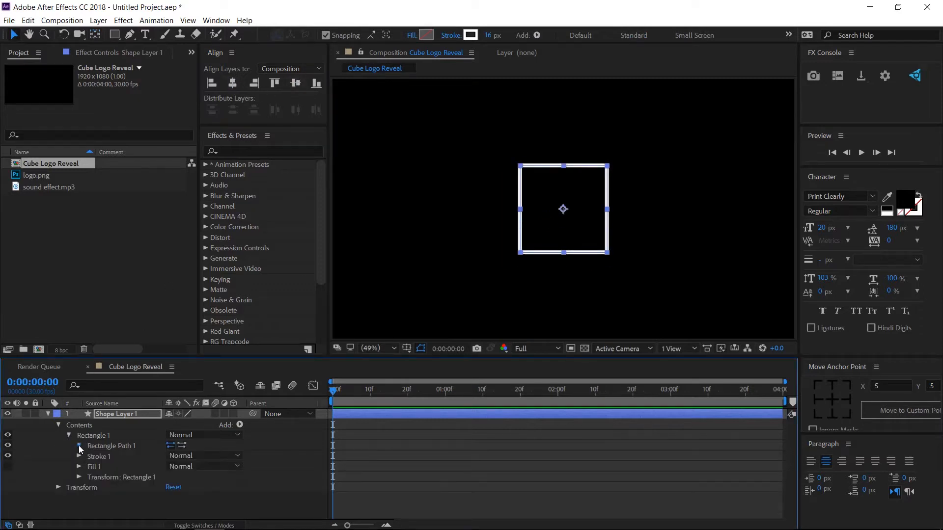
{"action": "left_click", "coordinate": [79, 446]}
{"action": "left_click", "coordinate": [181, 457]}
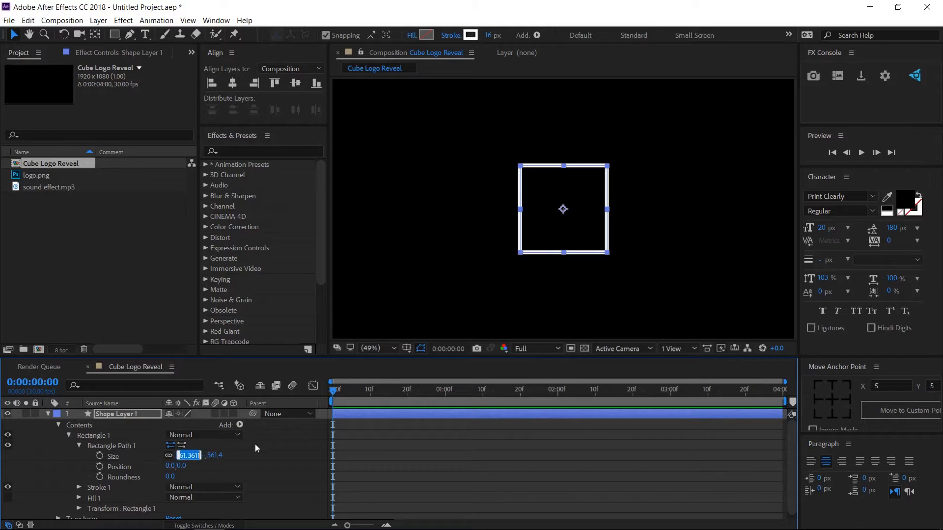
{"action": "type", "text": "240"}
{"action": "key", "text": "Return"}
- Add a Stroke Width keyframe for the square's Stroke 1 at 0:00:00:15
{"action": "scroll", "coordinate": [84, 486], "scroll_direction": "down", "scroll_amount": 1}
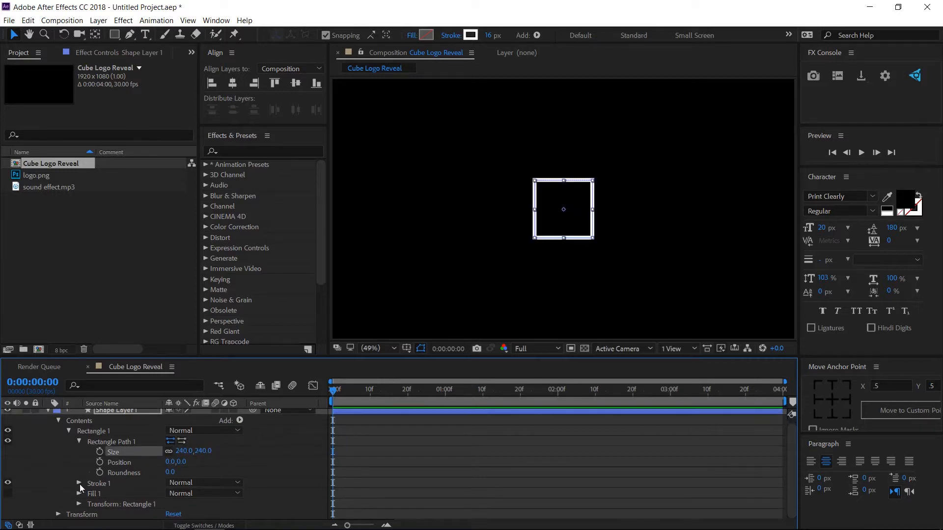
{"action": "left_click", "coordinate": [79, 483]}
{"action": "scroll", "coordinate": [78, 483], "scroll_direction": "down", "scroll_amount": 2}
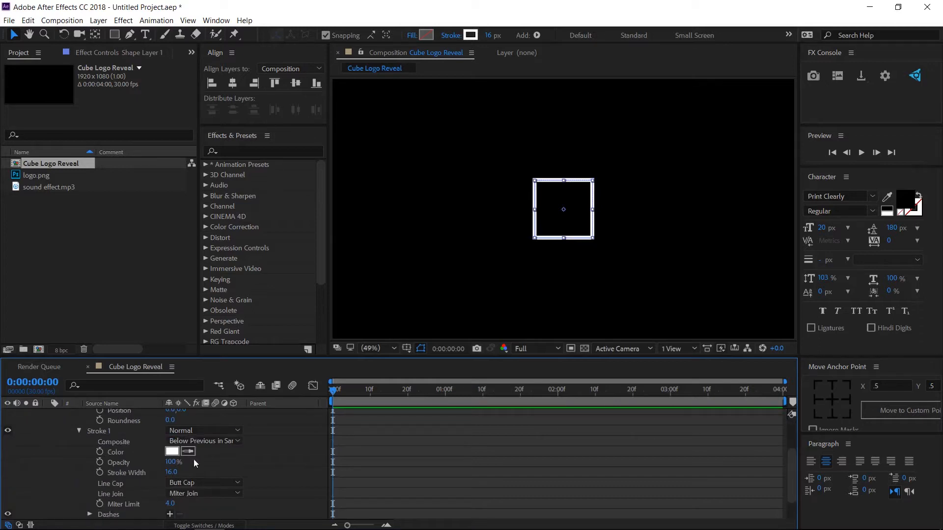
{"action": "left_click", "coordinate": [389, 391]}
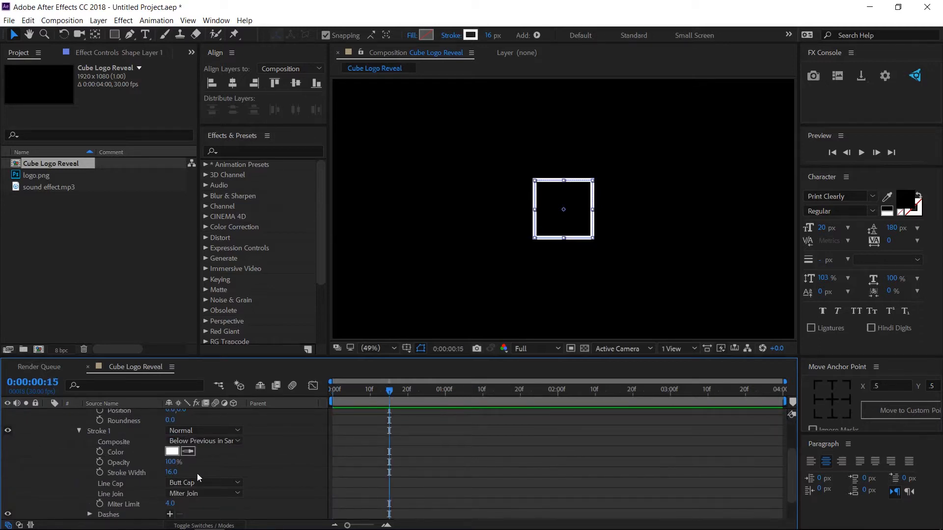
{"action": "left_click", "coordinate": [100, 473]}
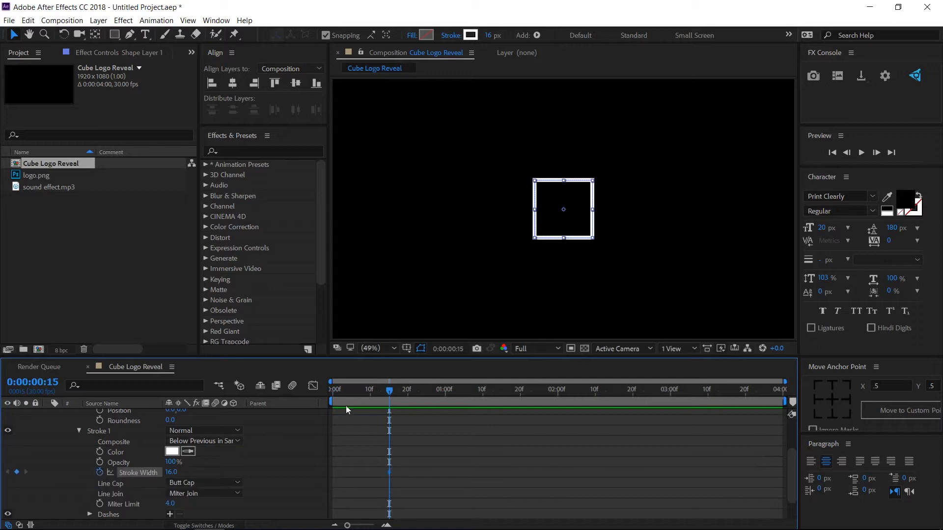
- Set the square's Stroke Width to 0 at 0:00:00:00 and collapse Shape Layer 1's properties
{"action": "left_click_drag", "start_coordinate": [389, 390], "coordinate": [324, 393]}
{"action": "left_click", "coordinate": [172, 473]}
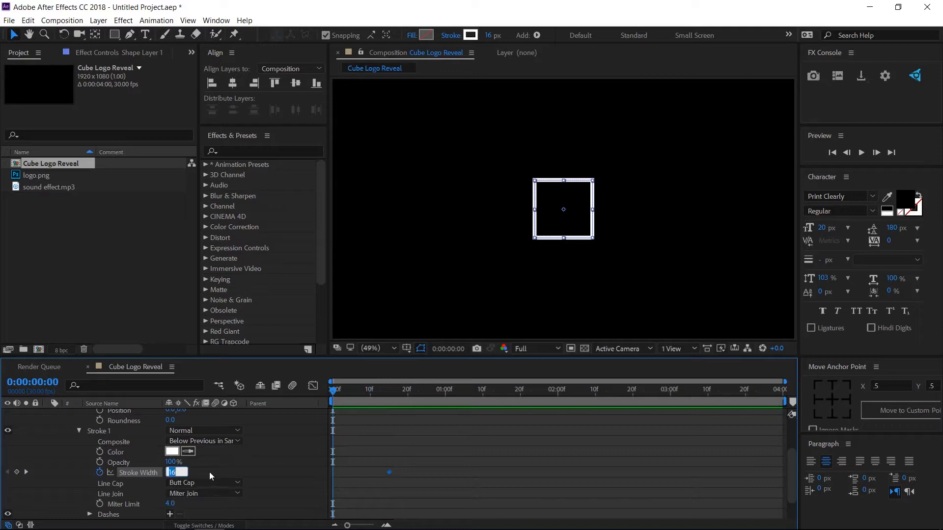
{"action": "type", "text": "0"}
{"action": "key", "text": "Return"}
{"action": "scroll", "coordinate": [205, 467], "scroll_direction": "up", "scroll_amount": 3}
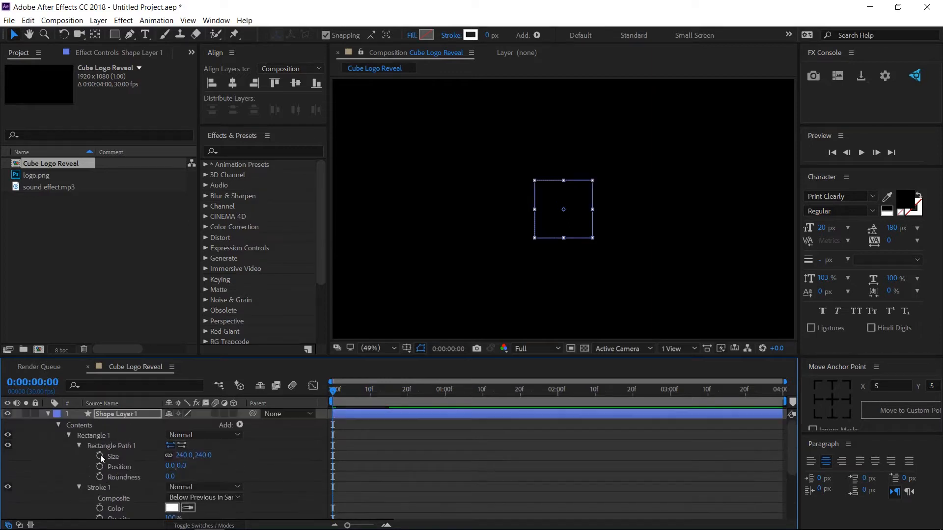
{"action": "left_click", "coordinate": [48, 415]}
- Make Shape Layer 1 a 3D layer and set its Anchor Point Z value to 120
{"action": "left_click", "coordinate": [110, 414]}
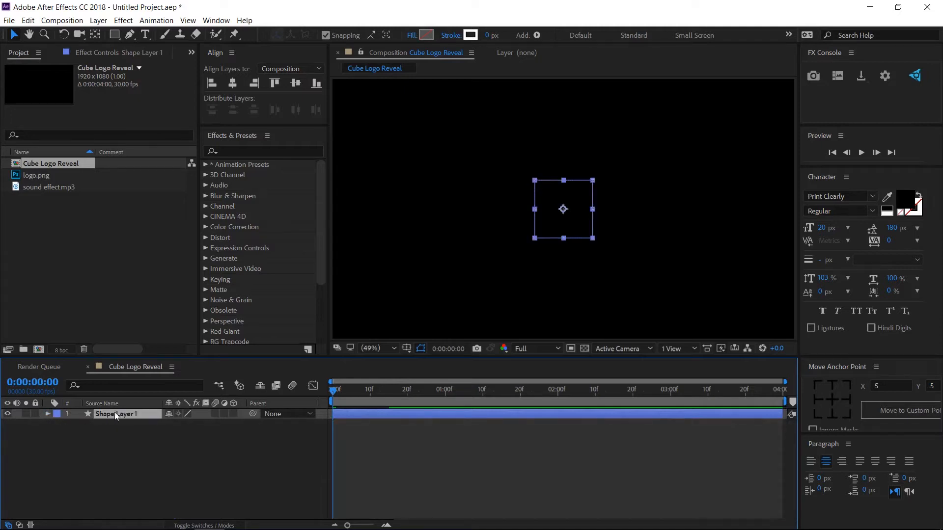
{"action": "left_click", "coordinate": [234, 414]}
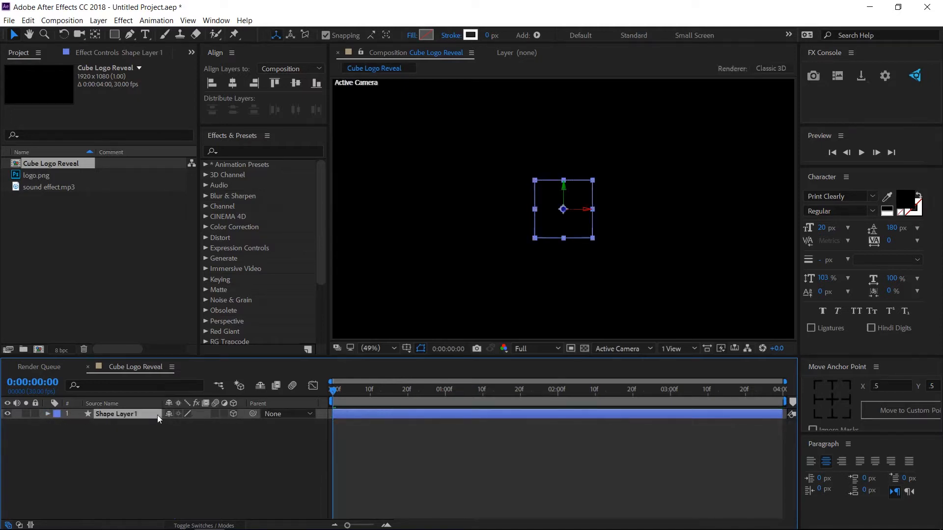
{"action": "key", "text": "a"}
{"action": "left_click", "coordinate": [202, 425]}
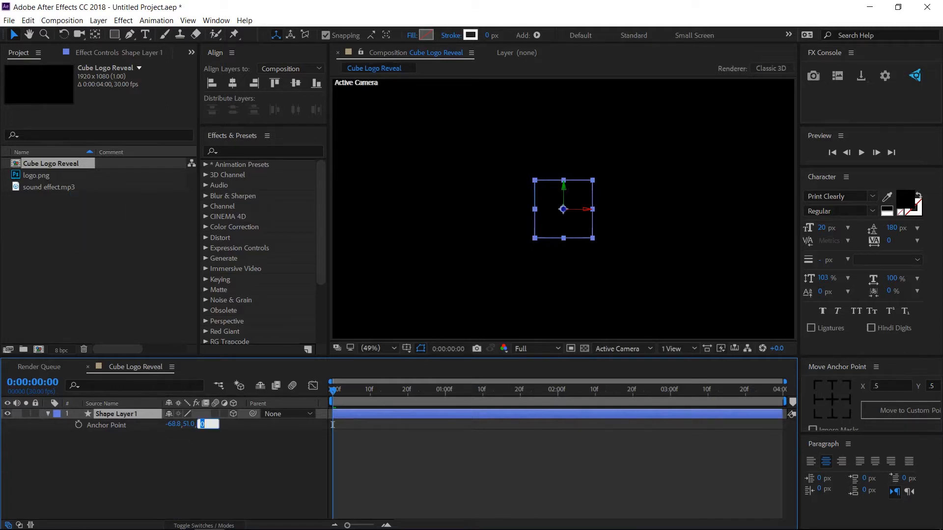
{"action": "type", "text": "120"}
{"action": "key", "text": "Return"}
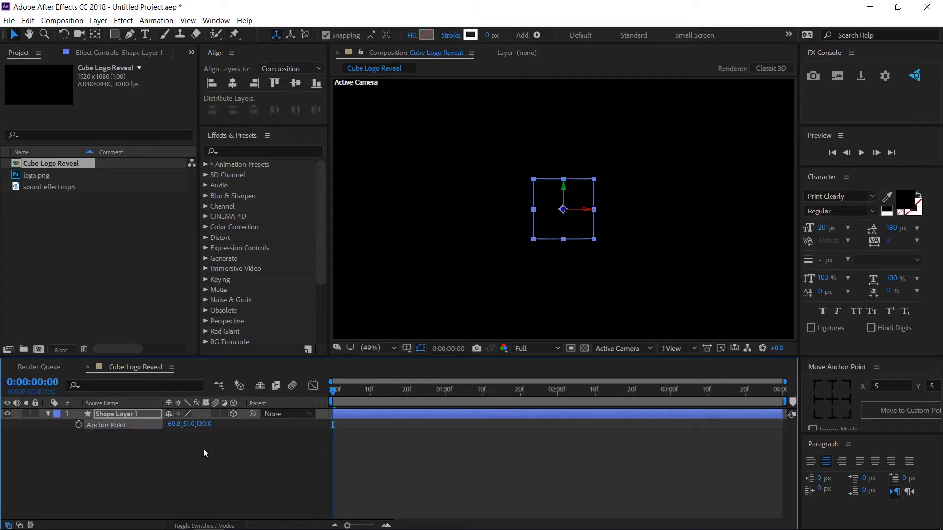
- Duplicate Shape Layer 1 with the playhead at 0:00:00:17 and set the copy's X Rotation to 90°
{"action": "left_click", "coordinate": [396, 391]}
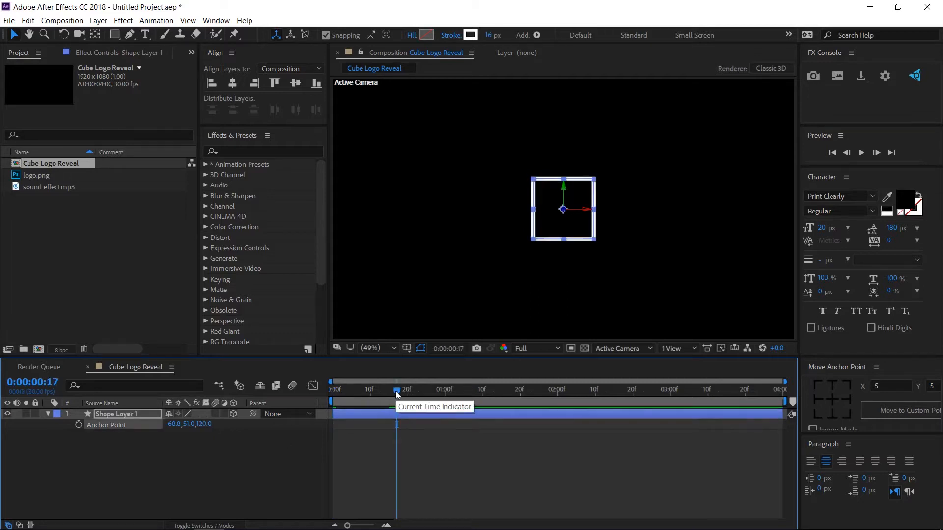
{"action": "left_click", "coordinate": [48, 413]}
{"action": "key", "text": "ctrl+d"}
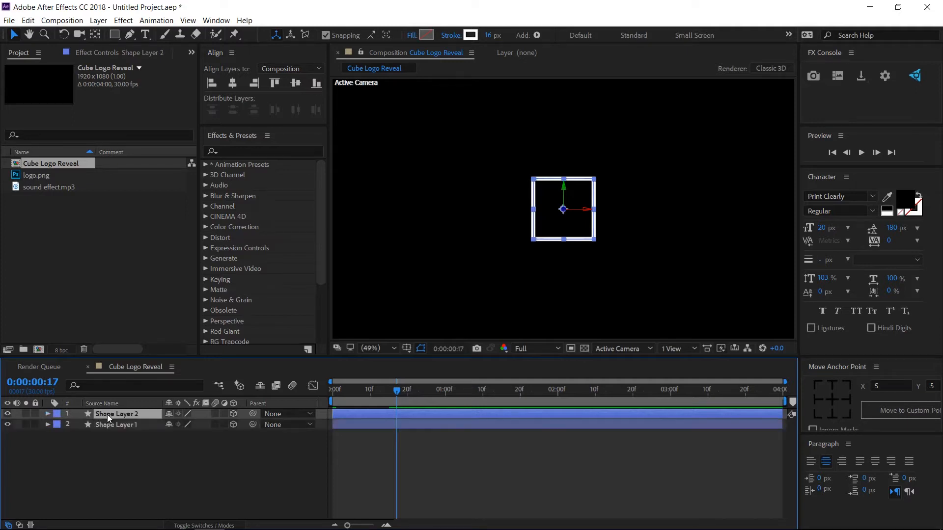
{"action": "key", "text": "r"}
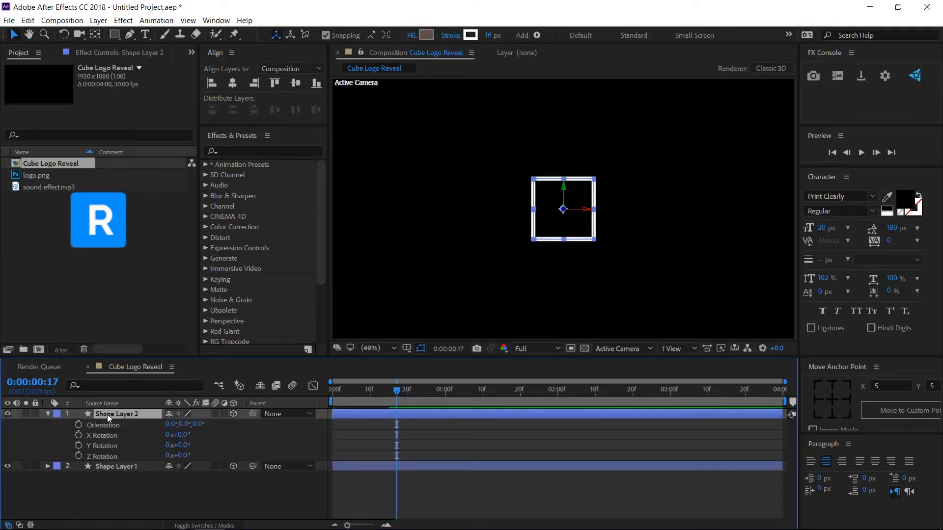
{"action": "left_click", "coordinate": [180, 435]}
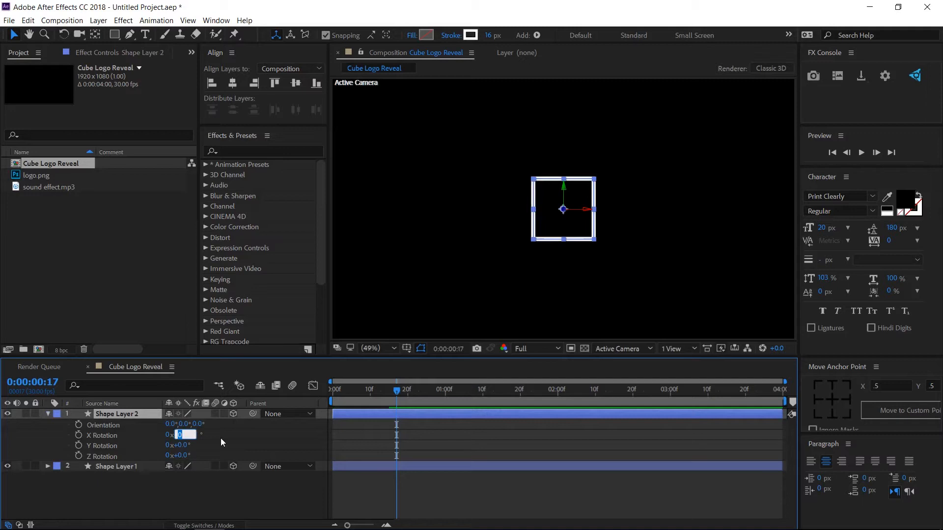
{"action": "type", "text": "90"}
{"action": "key", "text": "Return"}
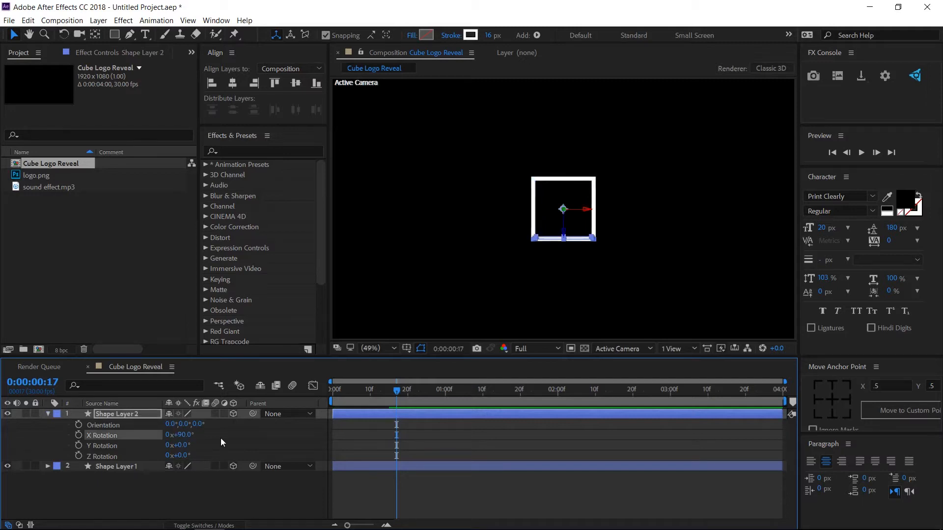
- Duplicate Shape Layer 2 and set the copy's X Rotation to 180°
{"action": "left_click", "coordinate": [114, 417]}
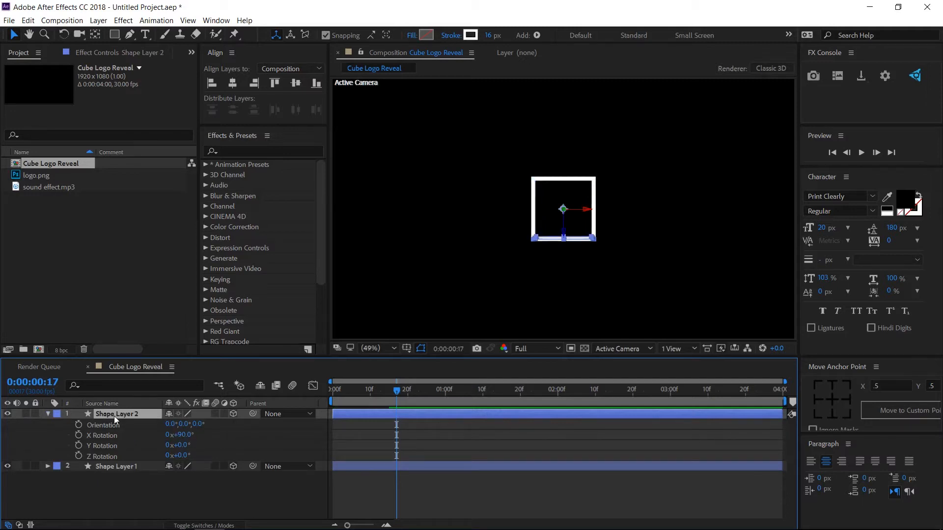
{"action": "key", "text": "ctrl+d"}
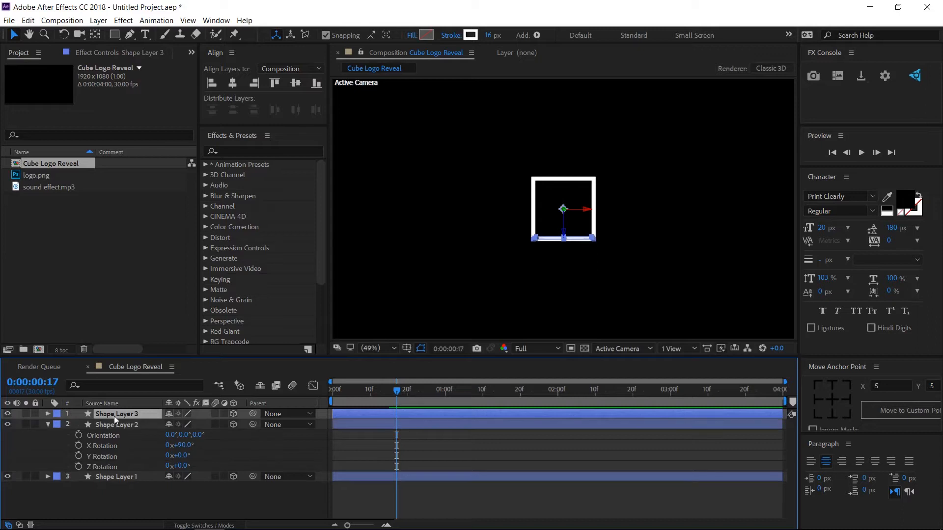
{"action": "key", "text": "r"}
{"action": "left_click", "coordinate": [181, 436]}
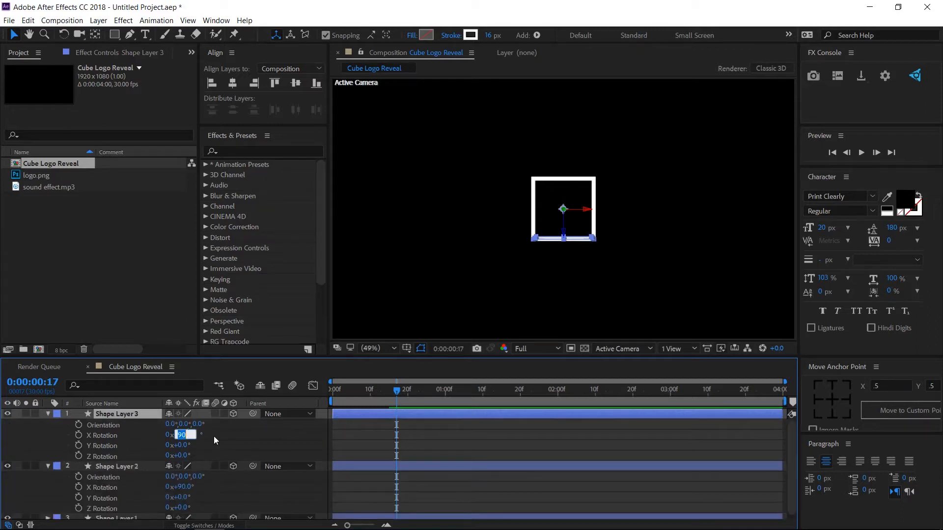
{"action": "type", "text": "180"}
{"action": "key", "text": "Return"}
- Duplicate Shape Layer 3 and set the copy's X Rotation to 270°
{"action": "left_click", "coordinate": [135, 414]}
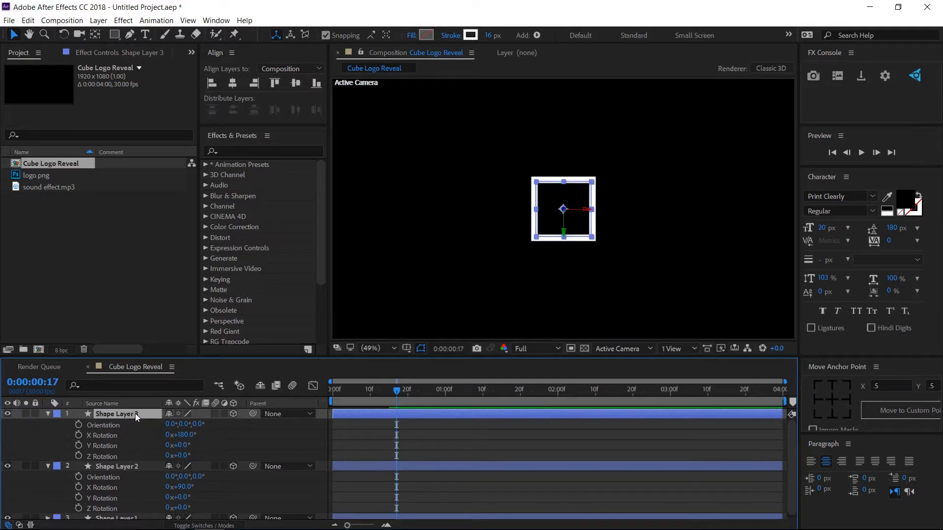
{"action": "key", "text": "ctrl+d"}
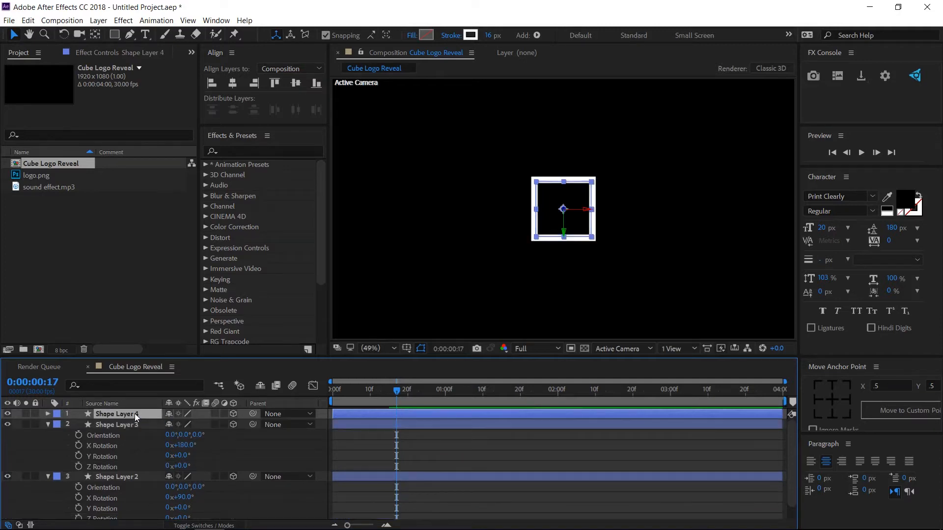
{"action": "key", "text": "r"}
{"action": "left_click", "coordinate": [182, 435]}
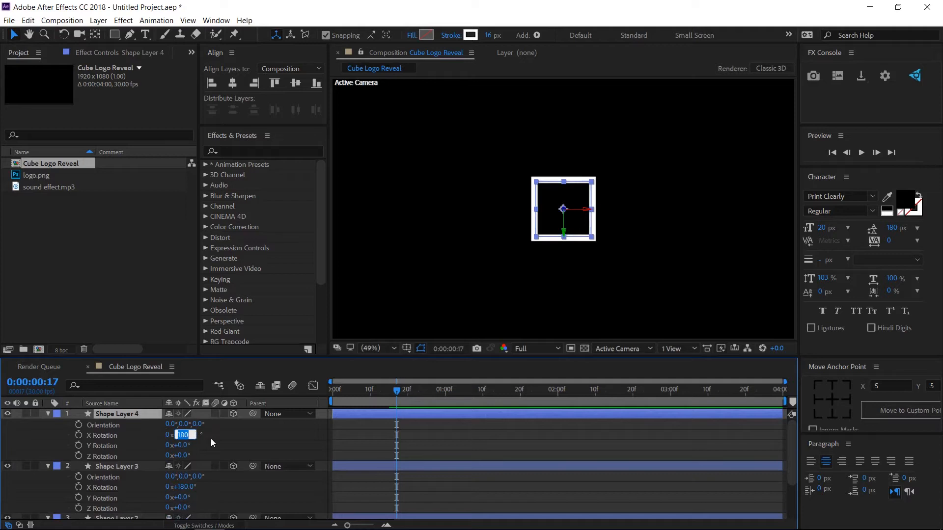
{"action": "type", "text": "270"}
{"action": "key", "text": "Return"}
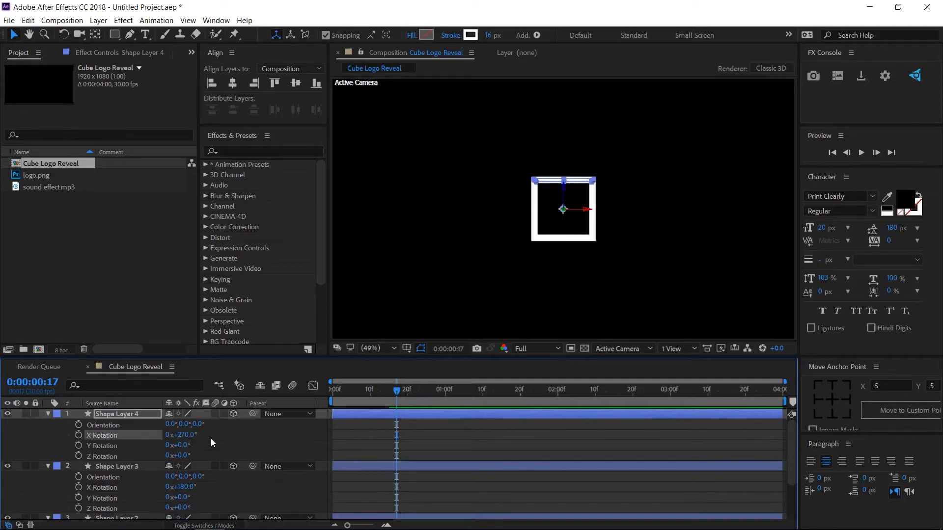
- Duplicate Shape Layer 4 and set the copy's X Rotation to 0° and Y Rotation to -90°
{"action": "left_click", "coordinate": [134, 416]}
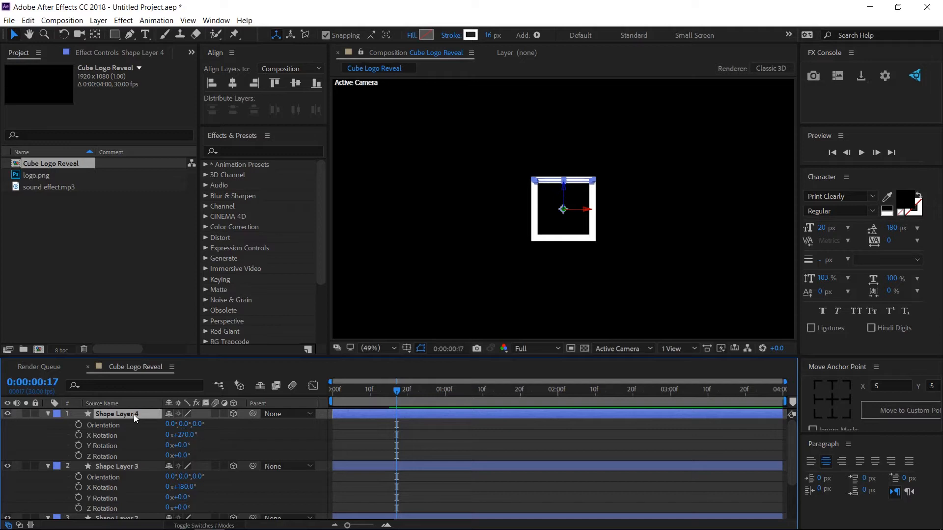
{"action": "key", "text": "ctrl+d"}
{"action": "key", "text": "r"}
{"action": "left_click", "coordinate": [183, 435]}
{"action": "type", "text": "0"}
{"action": "left_click", "coordinate": [182, 446]}
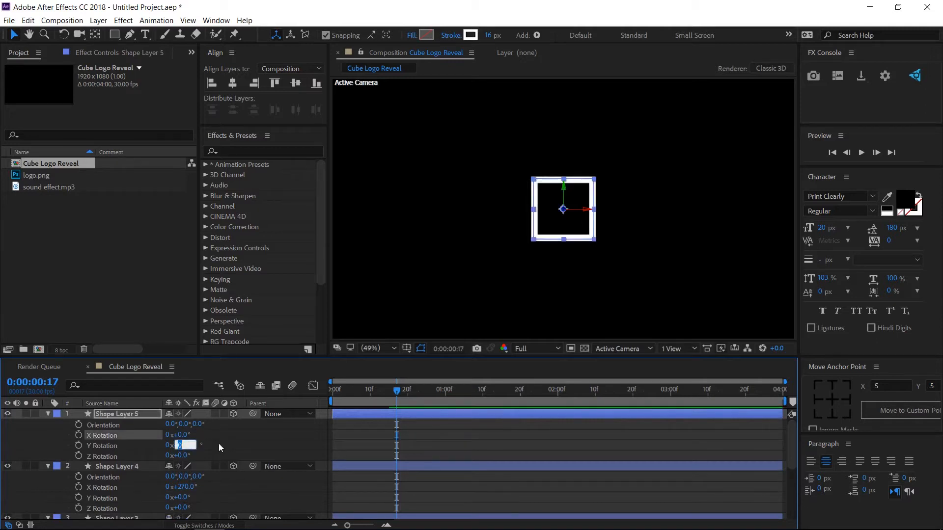
{"action": "type", "text": "-90"}
{"action": "key", "text": "Return"}
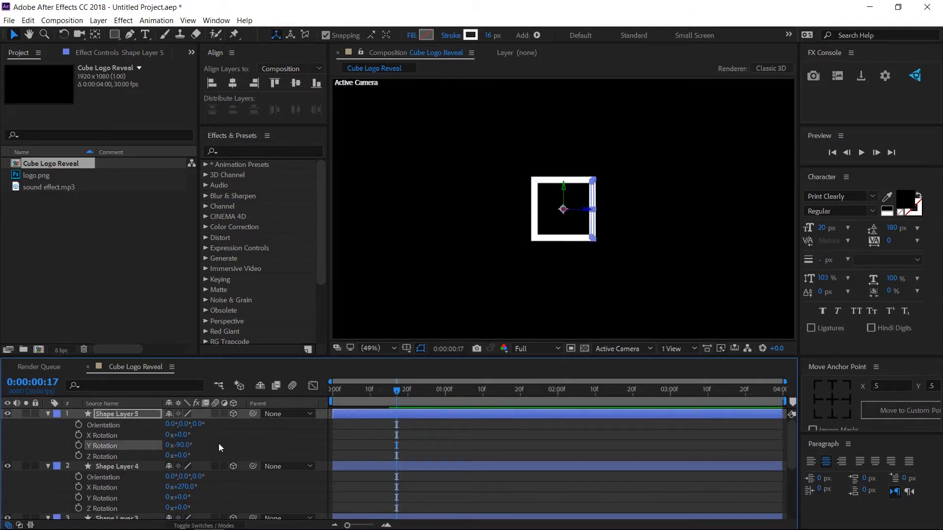
- Duplicate Shape Layer 5 and set the copy's Y Rotation to 90°
{"action": "left_click", "coordinate": [114, 416]}
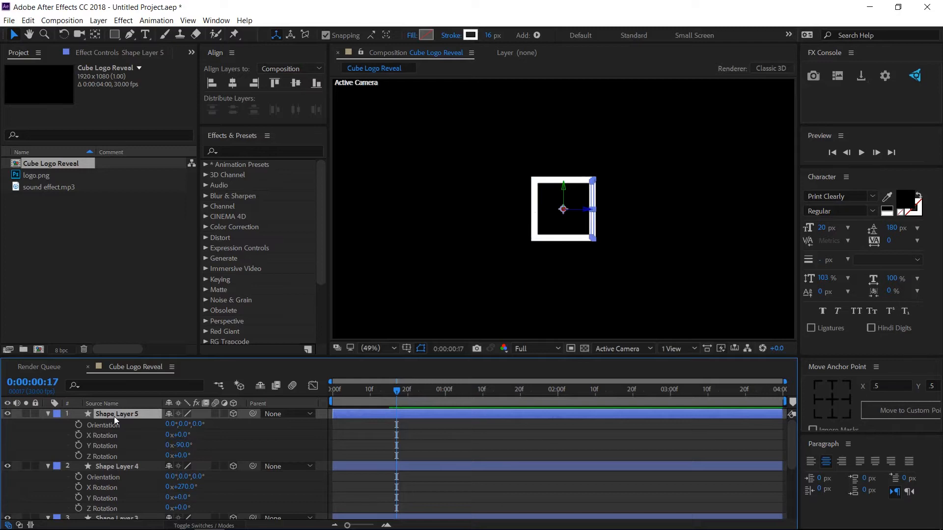
{"action": "key", "text": "ctrl+d"}
{"action": "key", "text": "r"}
{"action": "left_click", "coordinate": [176, 445]}
{"action": "type", "text": "-90"}
{"action": "type", "text": "90"}
{"action": "key", "text": "Return"}
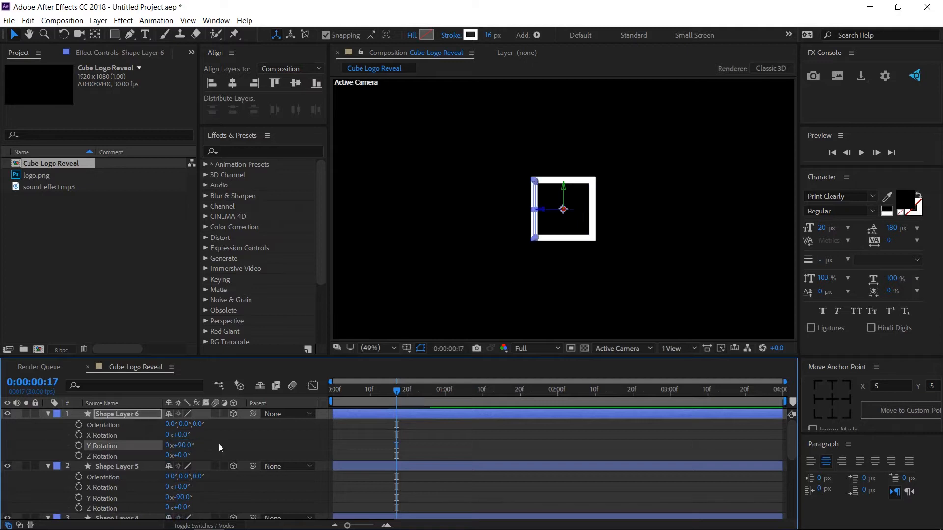
- Collapse the rotation properties of Shape Layers 2 through 6 in the timeline
{"action": "left_click", "coordinate": [47, 414]}
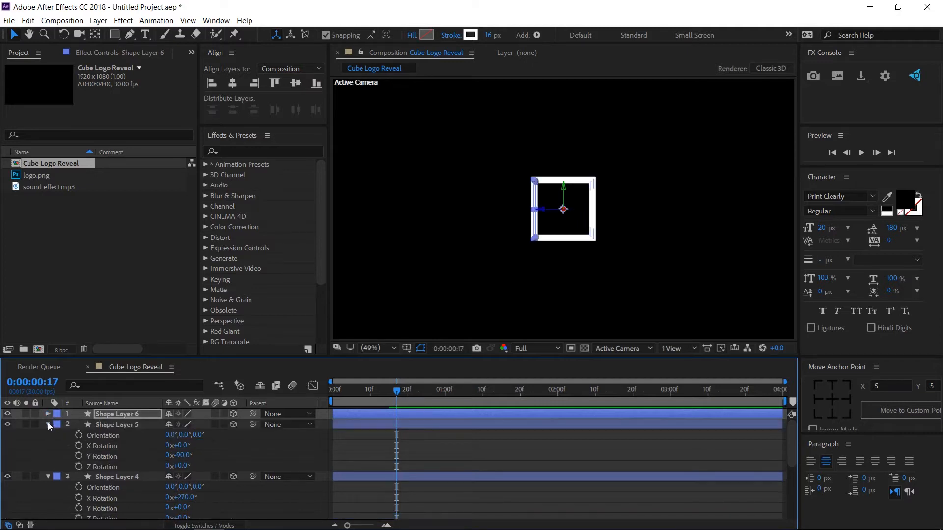
{"action": "left_click", "coordinate": [48, 425]}
{"action": "left_click", "coordinate": [49, 436]}
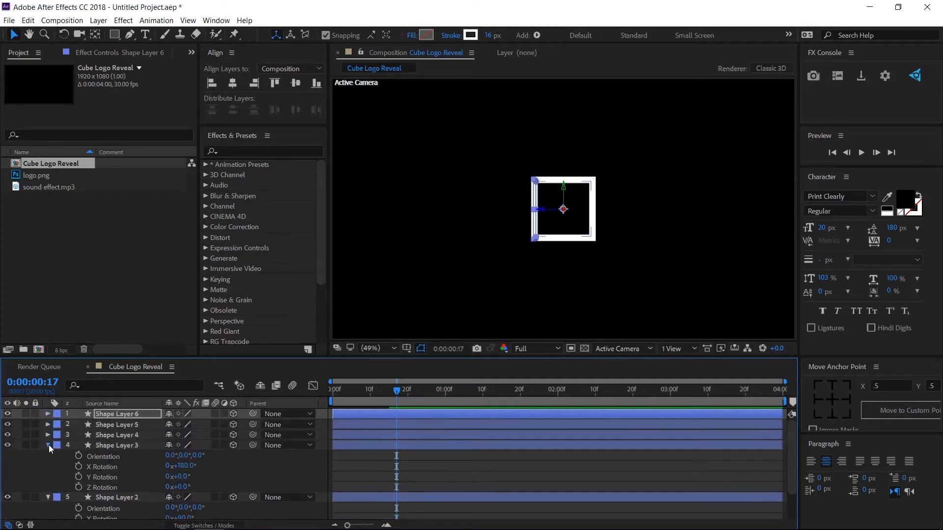
{"action": "left_click", "coordinate": [49, 445]}
{"action": "left_click", "coordinate": [48, 456]}
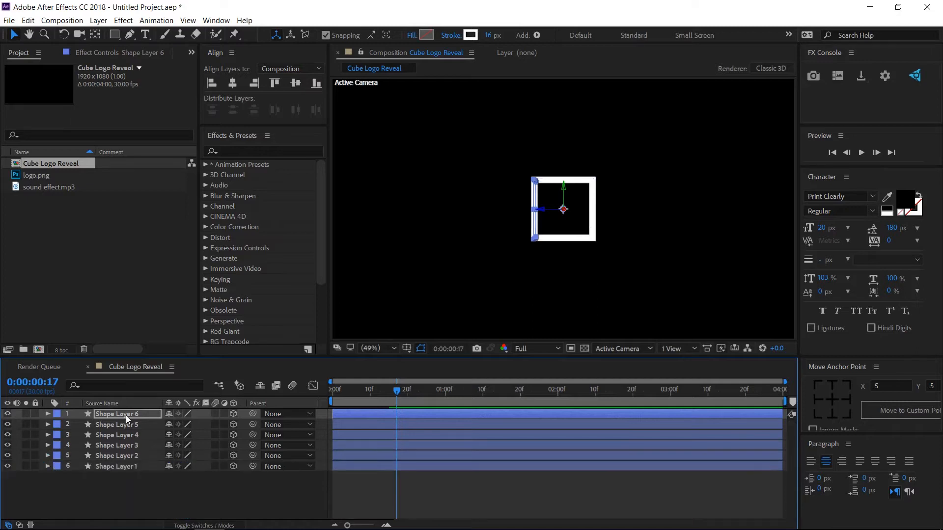
- Duplicate Shape Layer 6 and set the copy's Y Rotation to 0°
{"action": "key", "text": "ctrl+d"}
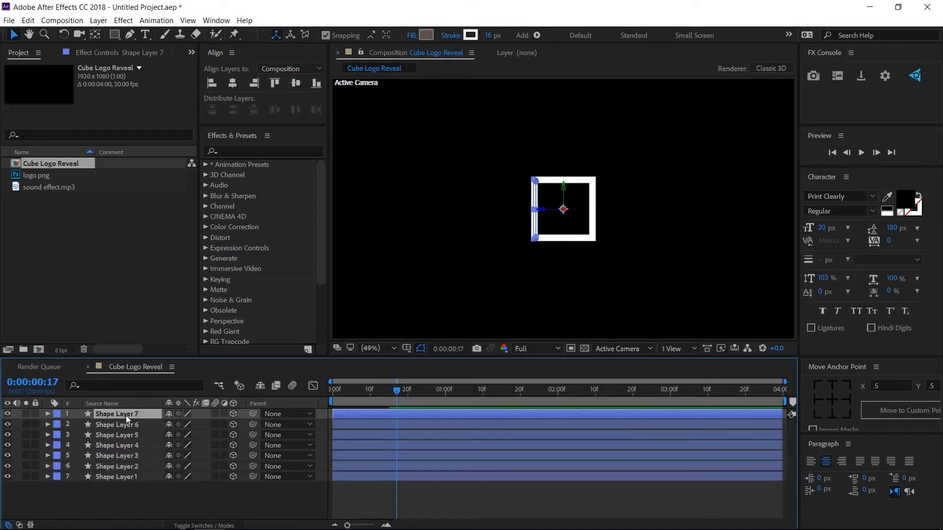
{"action": "key", "text": "r"}
{"action": "left_click", "coordinate": [187, 445]}
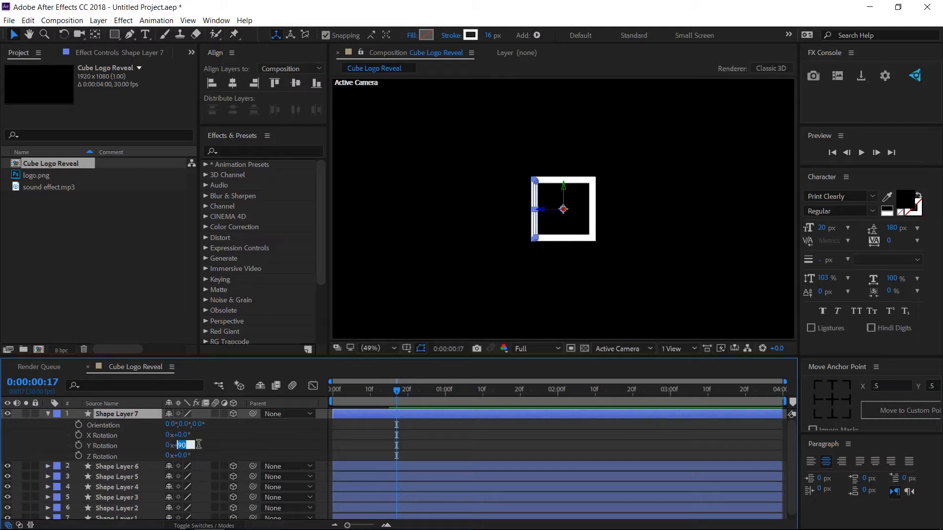
{"action": "type", "text": "0"}
{"action": "key", "text": "Return"}
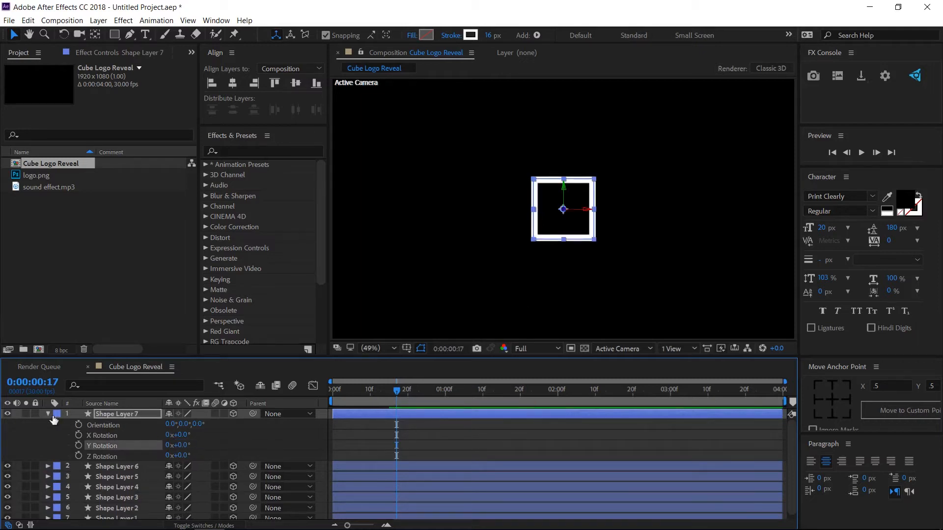
- Set the Rectangle Path 1 Size of Shape Layer 7 to 256 by 256
{"action": "left_click", "coordinate": [47, 414]}
{"action": "left_click", "coordinate": [48, 414]}
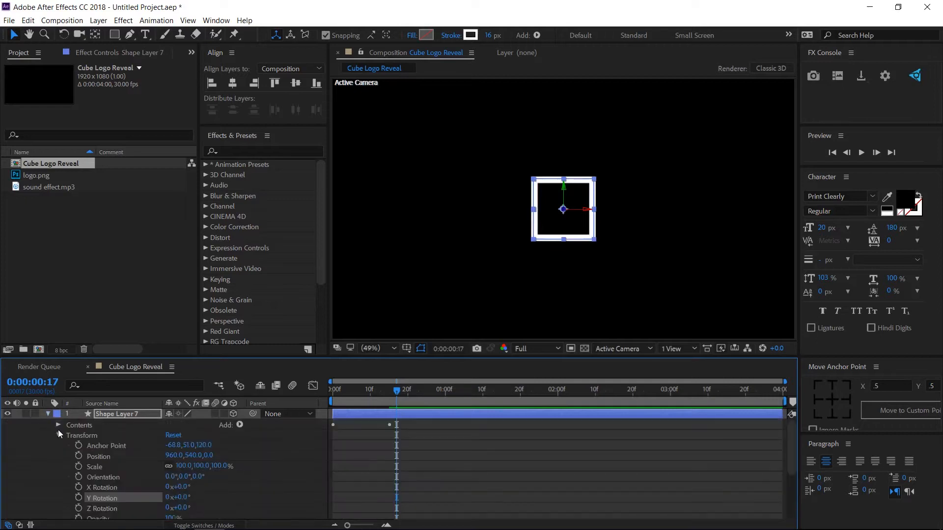
{"action": "left_click", "coordinate": [58, 425]}
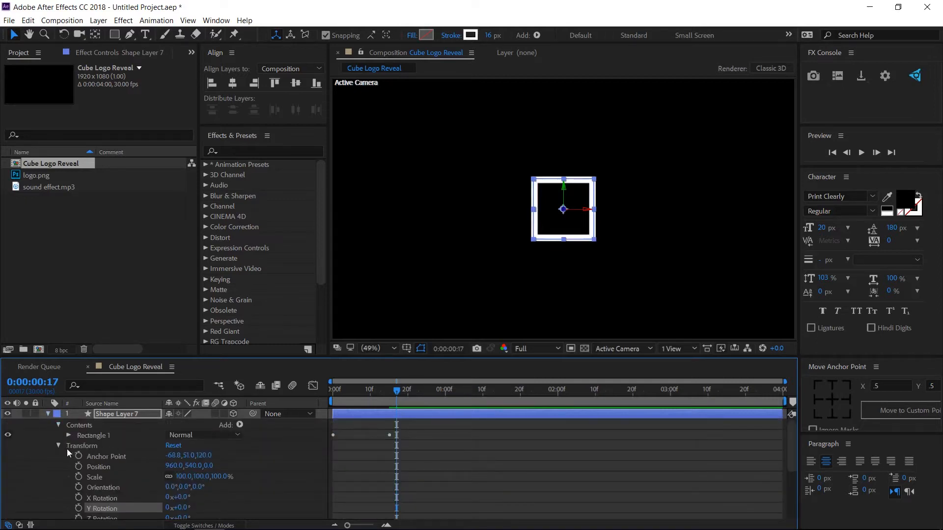
{"action": "left_click", "coordinate": [69, 436]}
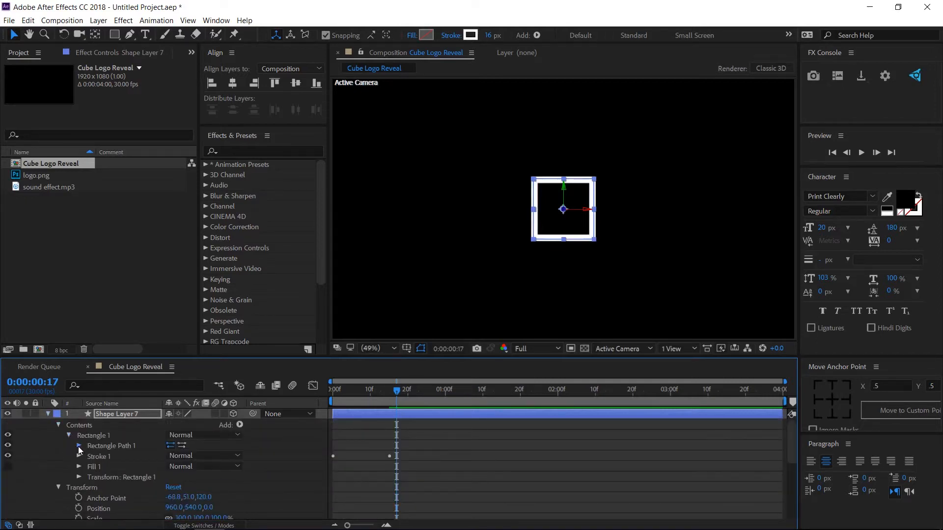
{"action": "left_click", "coordinate": [79, 446]}
{"action": "left_click", "coordinate": [184, 456]}
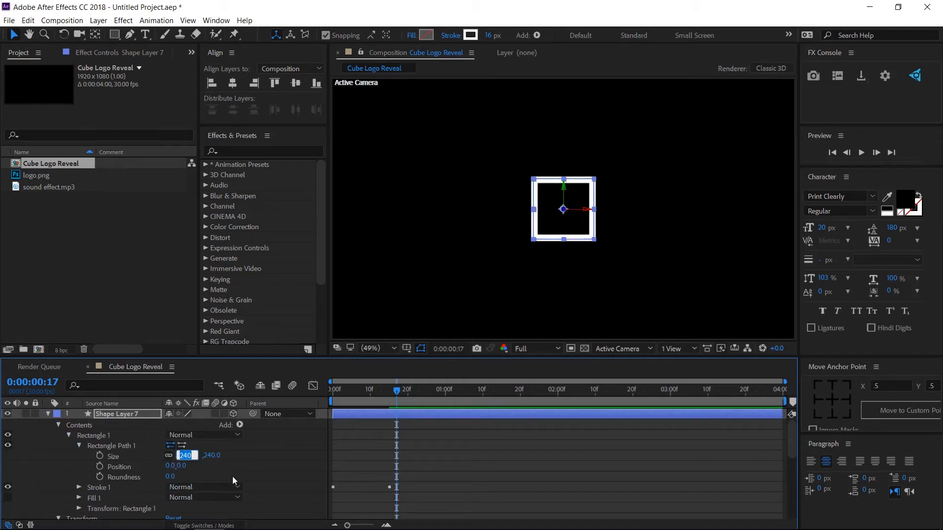
{"action": "type", "text": "256"}
{"action": "key", "text": "Return"}
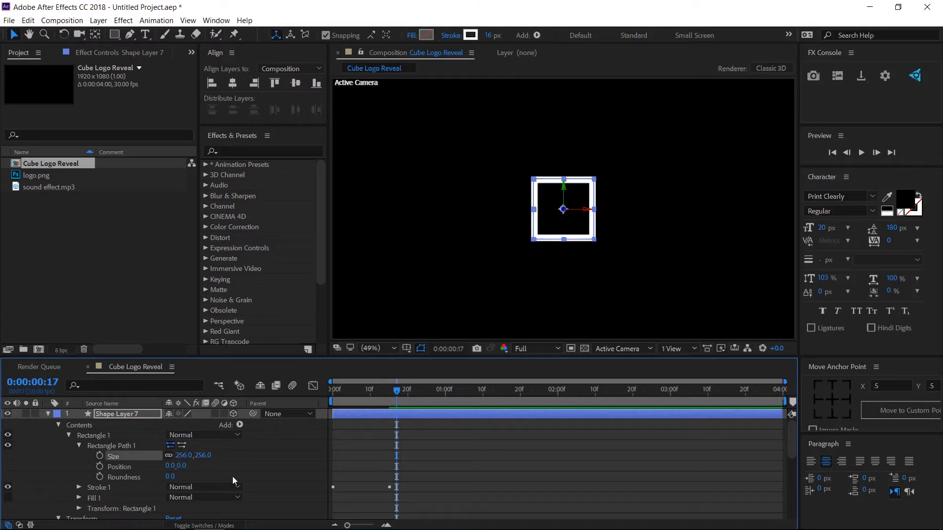
- Remove the Stroke Width keyframes from Shape Layer 7, set its Stroke Width to 1, and collapse the layer
{"action": "left_click", "coordinate": [77, 486]}
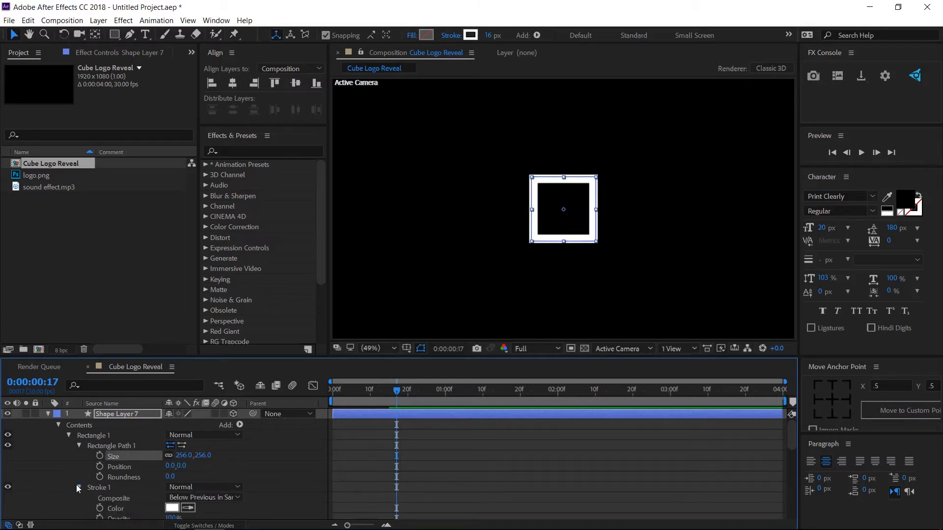
{"action": "scroll", "coordinate": [117, 488], "scroll_direction": "down", "scroll_amount": 3}
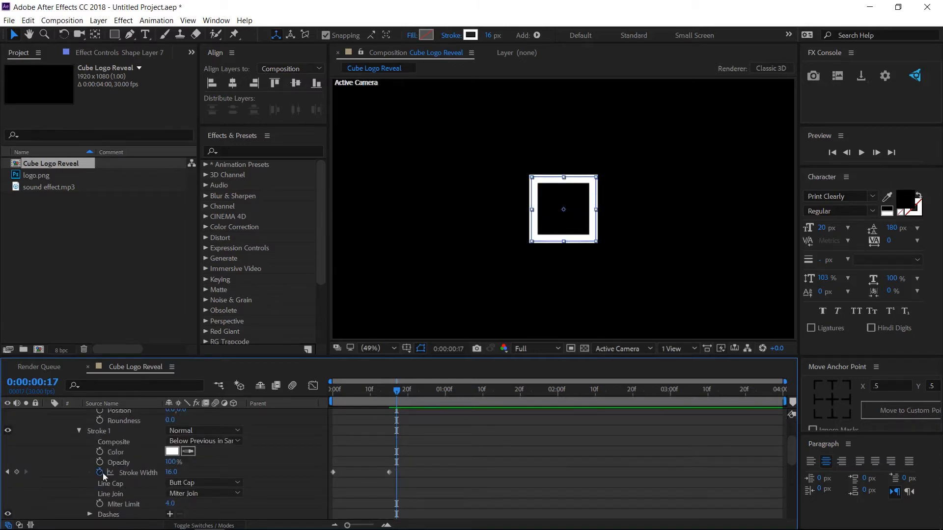
{"action": "left_click", "coordinate": [99, 473]}
{"action": "left_click", "coordinate": [171, 472]}
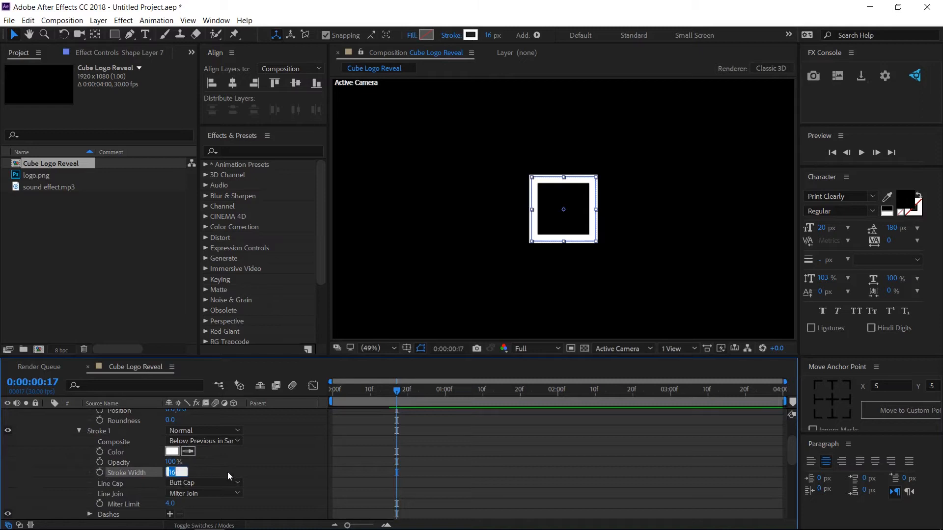
{"action": "type", "text": "1"}
{"action": "key", "text": "Return"}
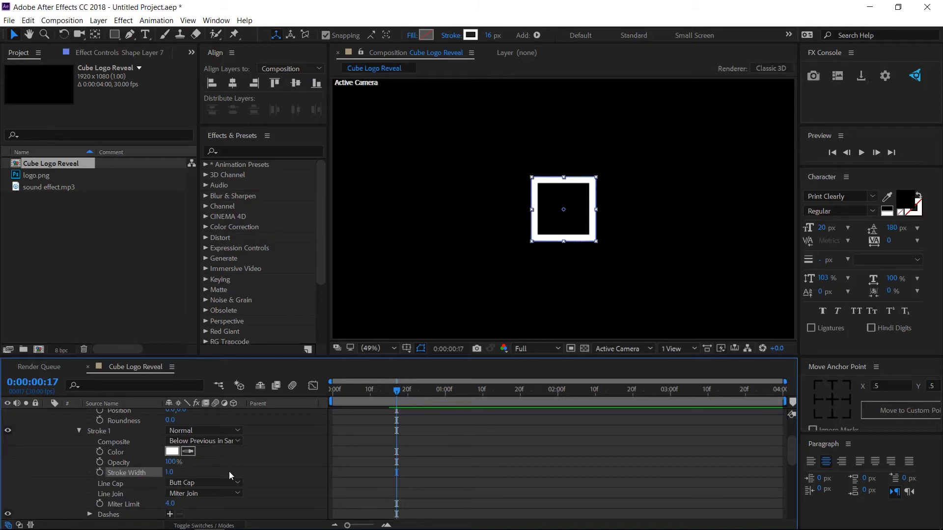
{"action": "scroll", "coordinate": [78, 457], "scroll_direction": "up", "scroll_amount": 3}
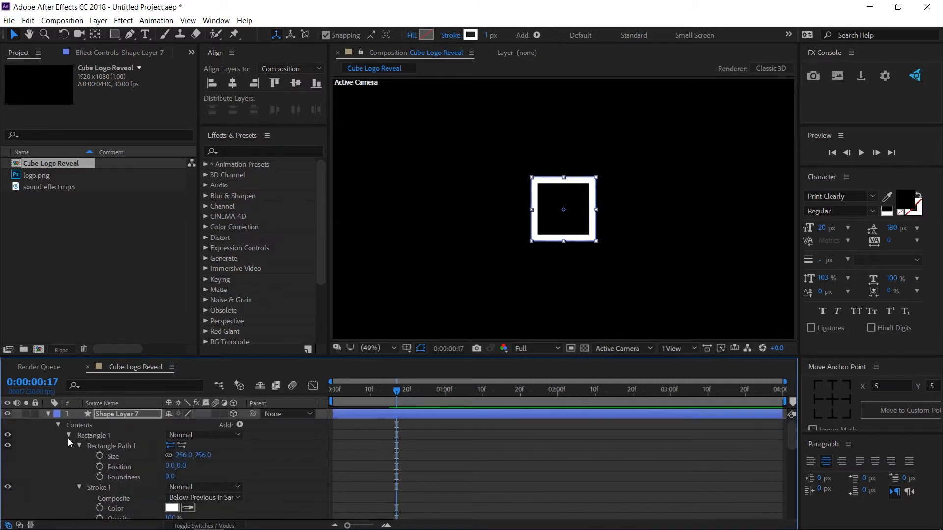
{"action": "left_click", "coordinate": [48, 414]}
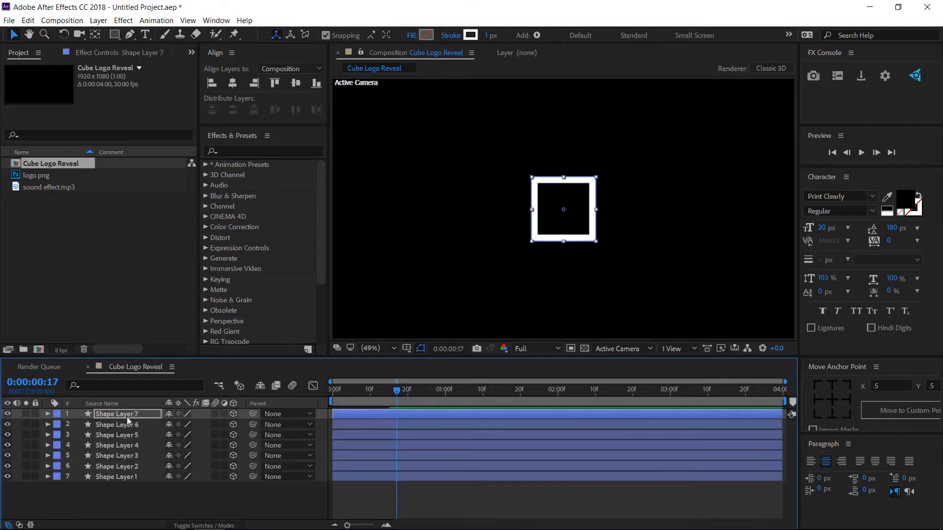
- Rename Shape Layer 7 as "logo stoke"
{"action": "key", "text": "Return"}
{"action": "type", "text": "logo"}
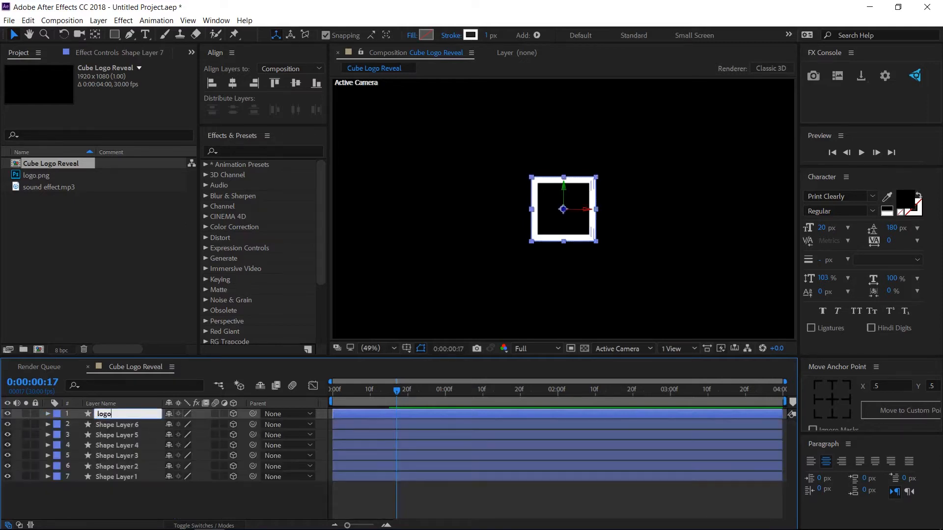
{"action": "type", "text": " stoke"}
{"action": "key", "text": "Return"}
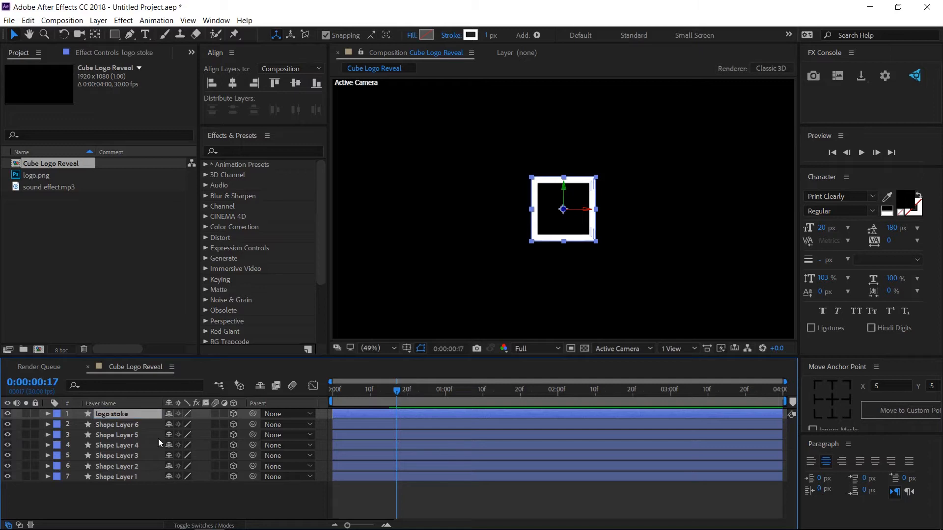
- Duplicate the logo stoke layer and rename the copy as "logo fill"
{"action": "key", "text": "ctrl+d"}
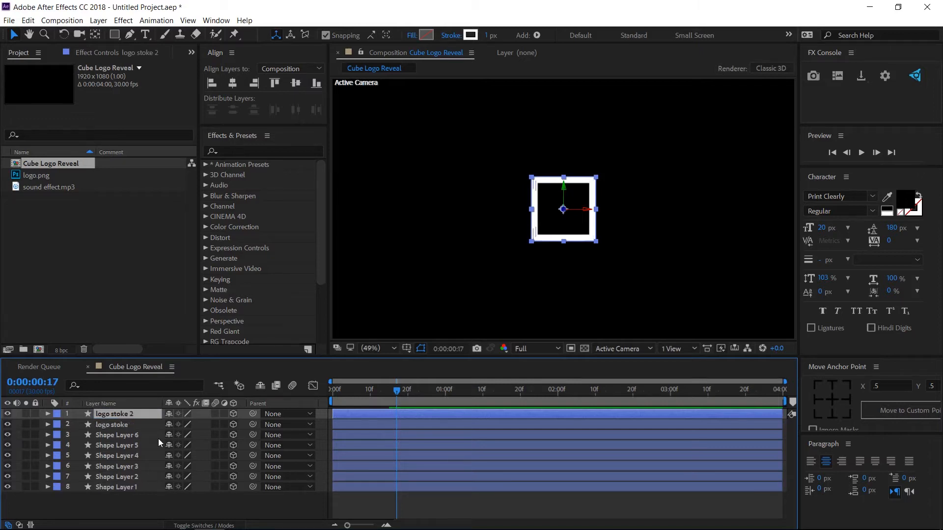
{"action": "key", "text": "Return"}
{"action": "type", "text": "logo fill"}
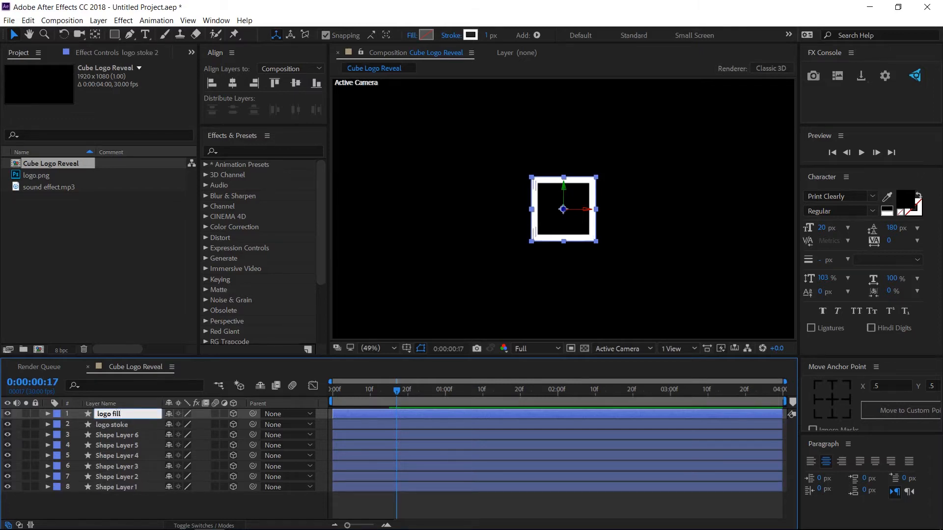
{"action": "key", "text": "Return"}
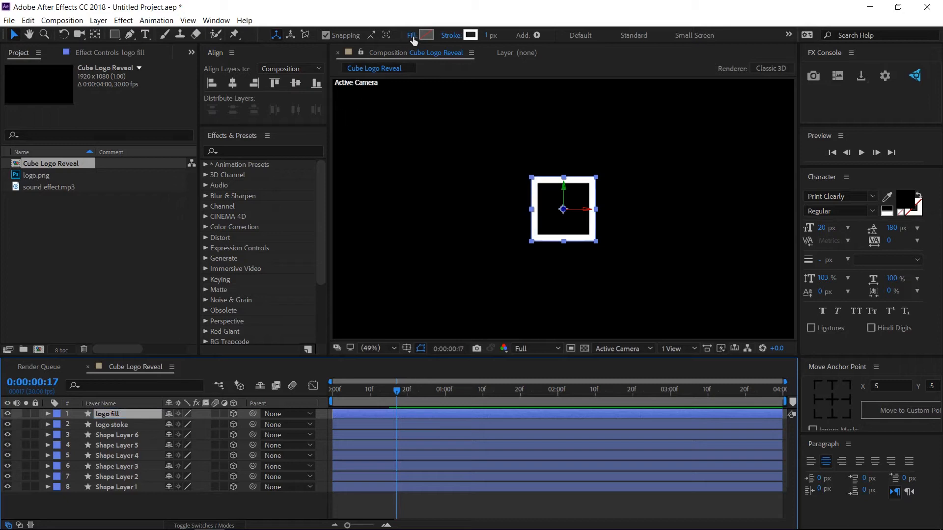
- Set the fill type of the logo fill layer to Solid Color
{"action": "left_click", "coordinate": [413, 37]}
{"action": "left_click", "coordinate": [334, 169]}
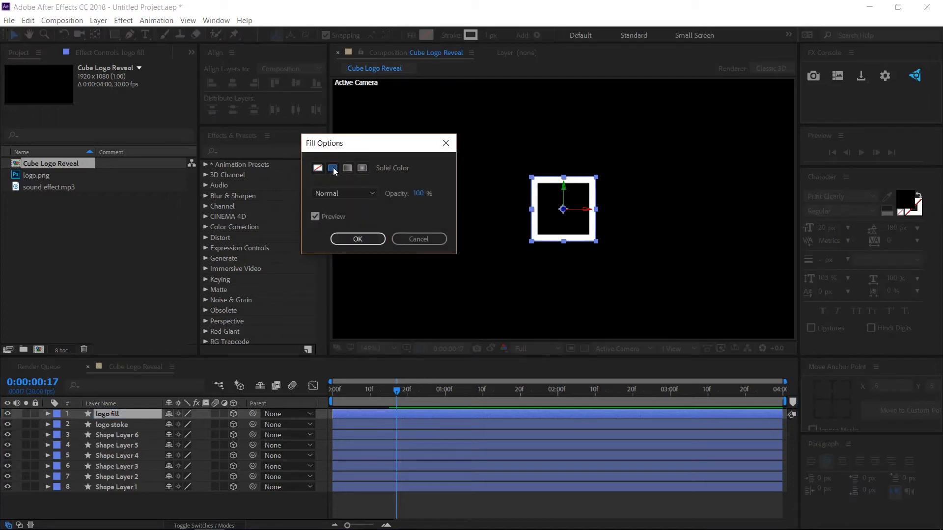
{"action": "left_click", "coordinate": [350, 240]}
- Add logo.png above the logo fill layer and pre-compose it with logo fill and logo stoke as "Logo comp", moving all attributes
{"action": "left_click_drag", "start_coordinate": [34, 175], "coordinate": [94, 411]}
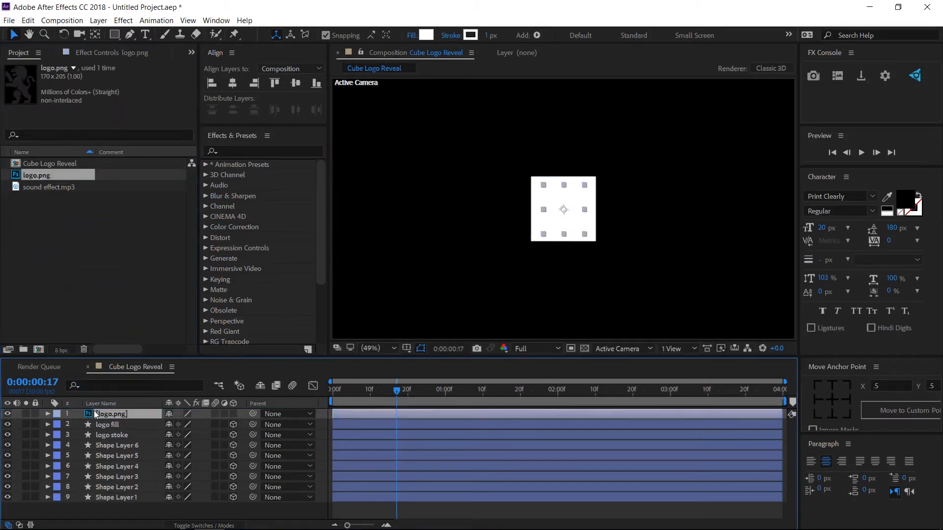
{"action": "left_click", "coordinate": [108, 436], "text": "shift"}
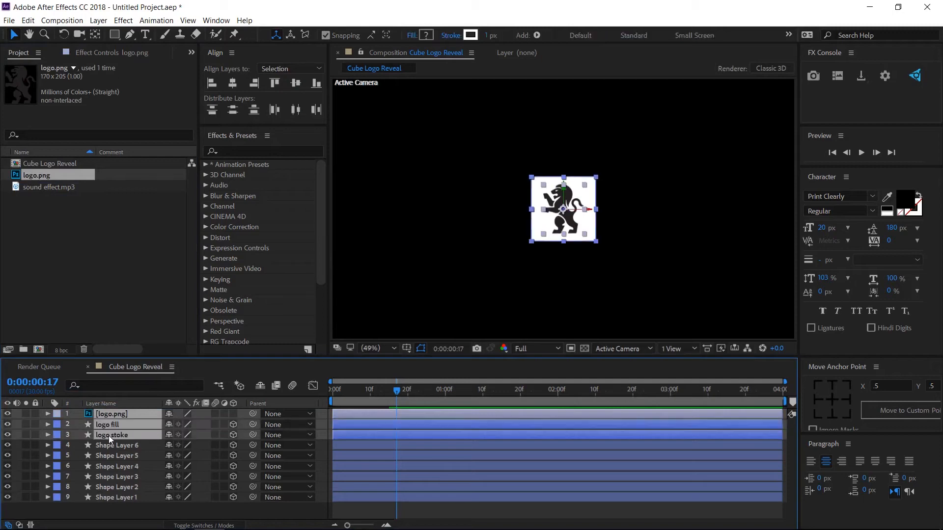
{"action": "right_click", "coordinate": [108, 435]}
{"action": "left_click", "coordinate": [137, 432]}
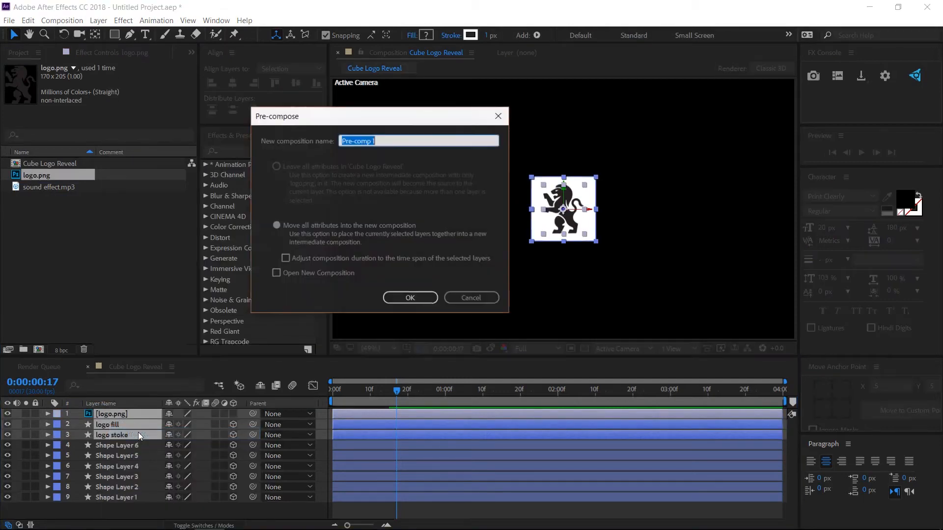
{"action": "type", "text": "Logo"}
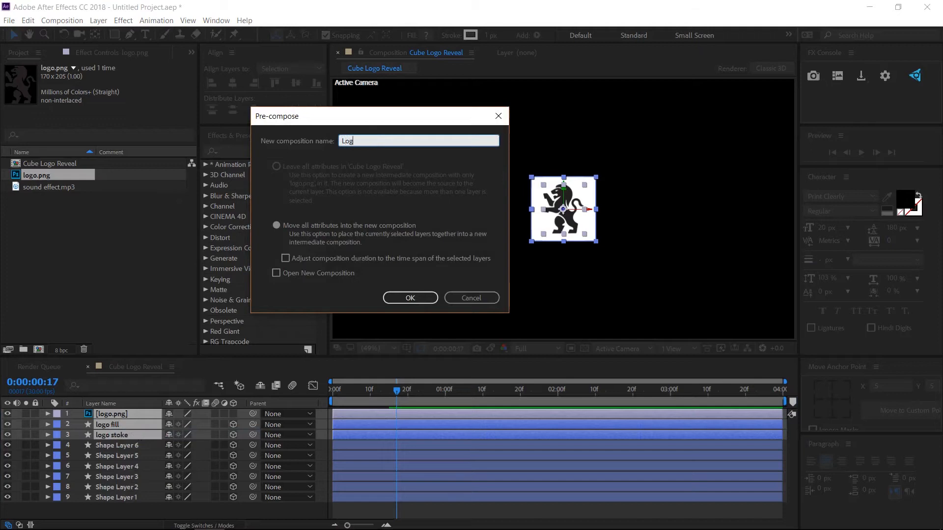
{"action": "type", "text": "mp"}
{"action": "left_click", "coordinate": [276, 225]}
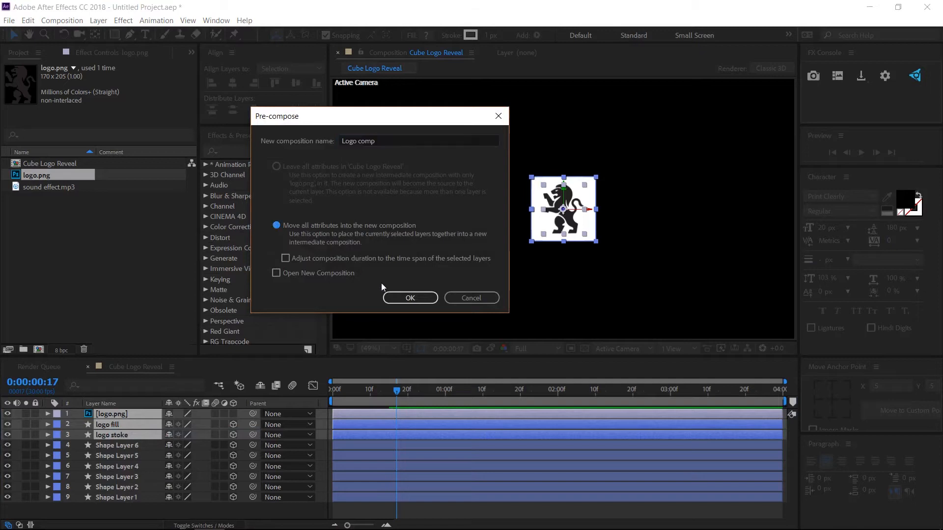
{"action": "left_click", "coordinate": [409, 298]}
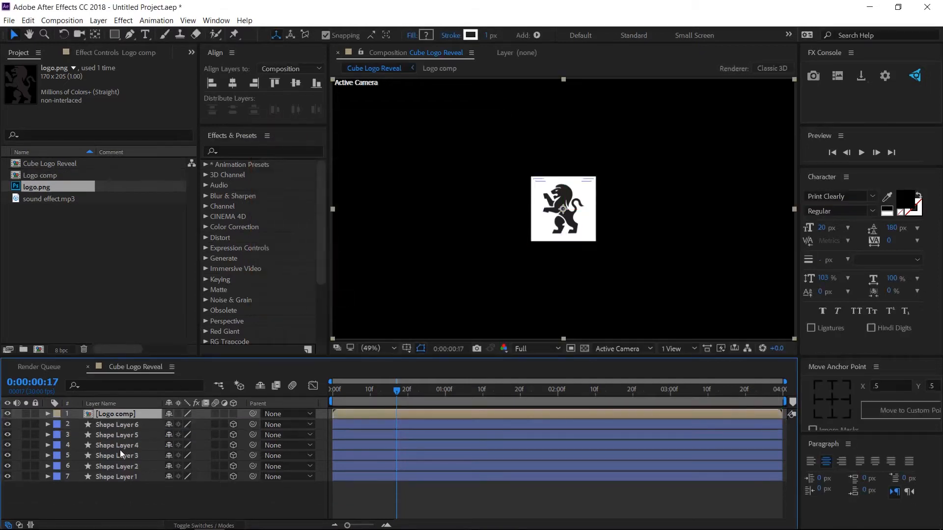
- Make Logo comp a 3D layer and add a two-node camera with the 35mm preset
{"action": "left_click", "coordinate": [233, 414]}
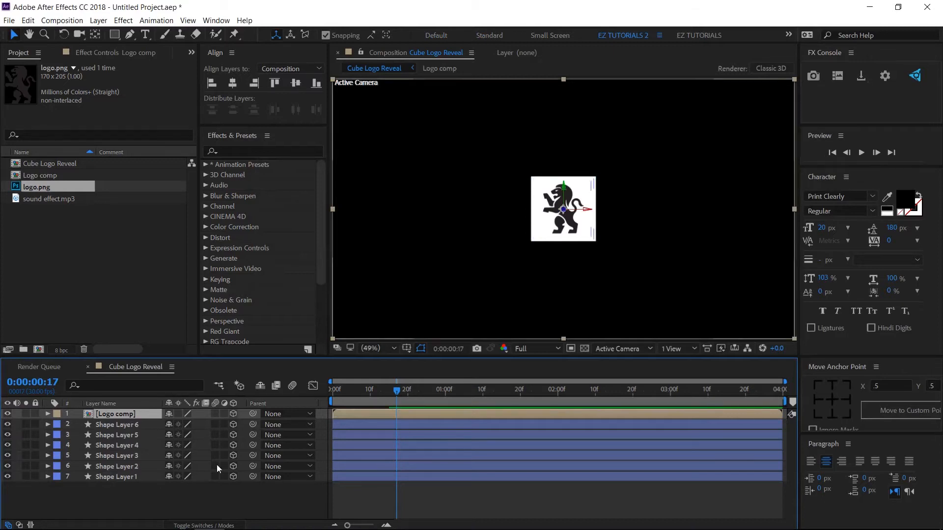
{"action": "right_click", "coordinate": [196, 500]}
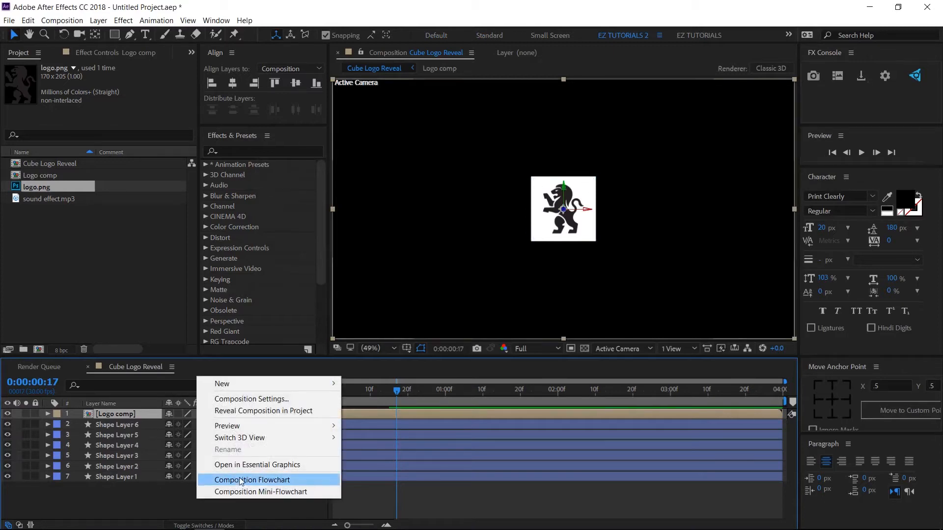
{"action": "mouse_move", "coordinate": [232, 385]}
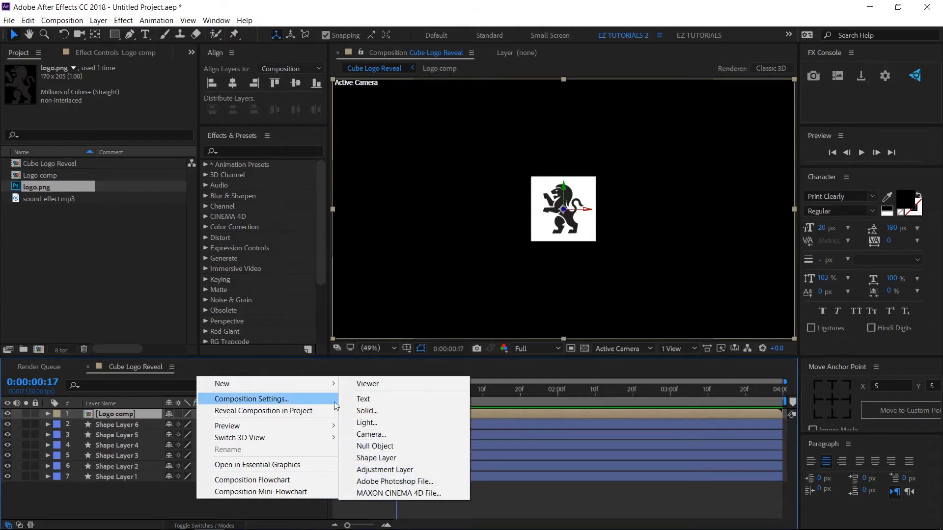
{"action": "left_click", "coordinate": [378, 435]}
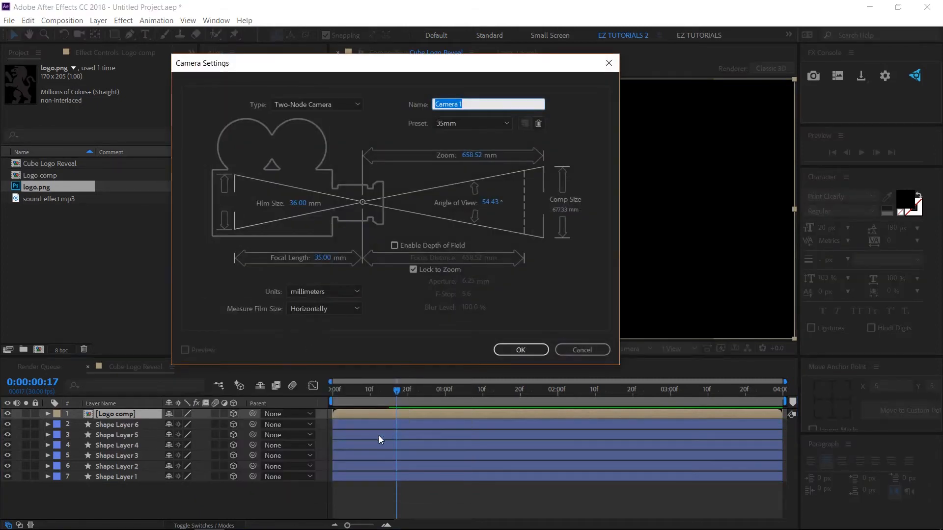
{"action": "left_click", "coordinate": [520, 350]}
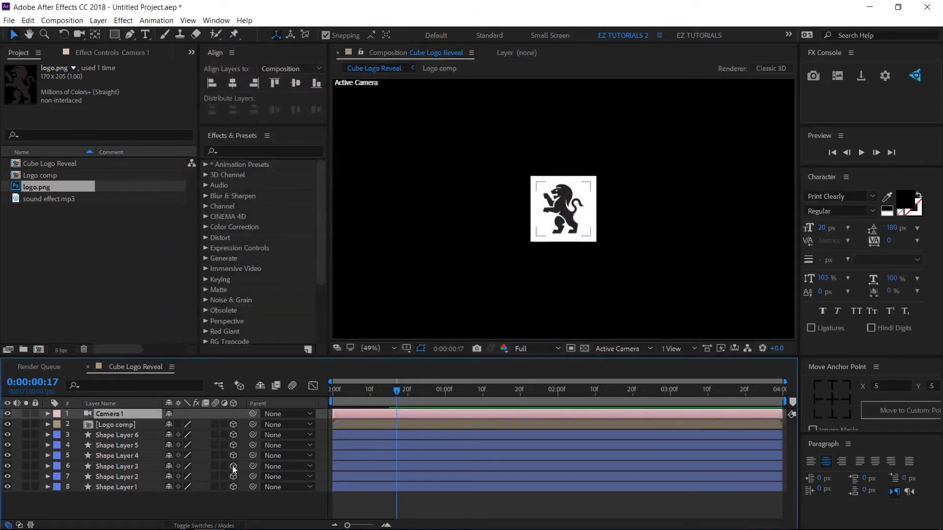
- Set a Position keyframe on Camera 1 at 0:00:00:15
{"action": "key", "text": "p"}
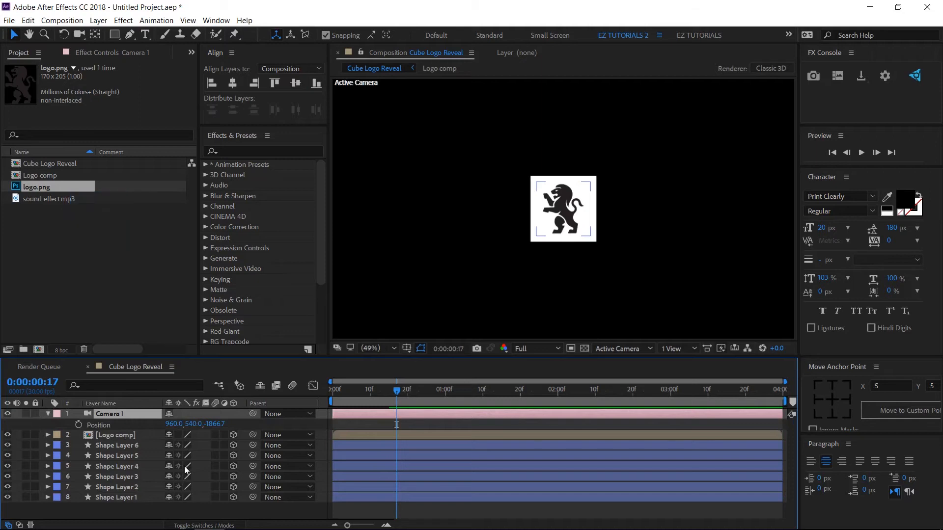
{"action": "left_click", "coordinate": [390, 395]}
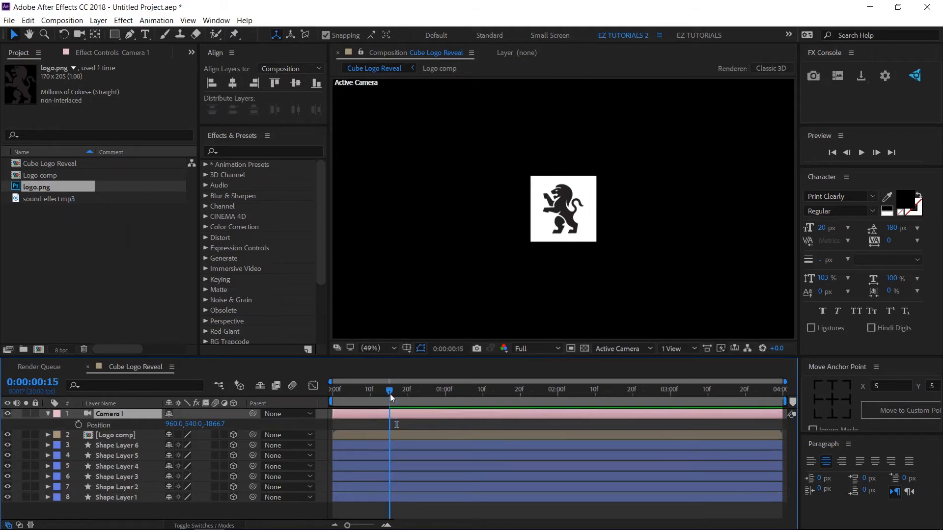
{"action": "left_click", "coordinate": [79, 426]}
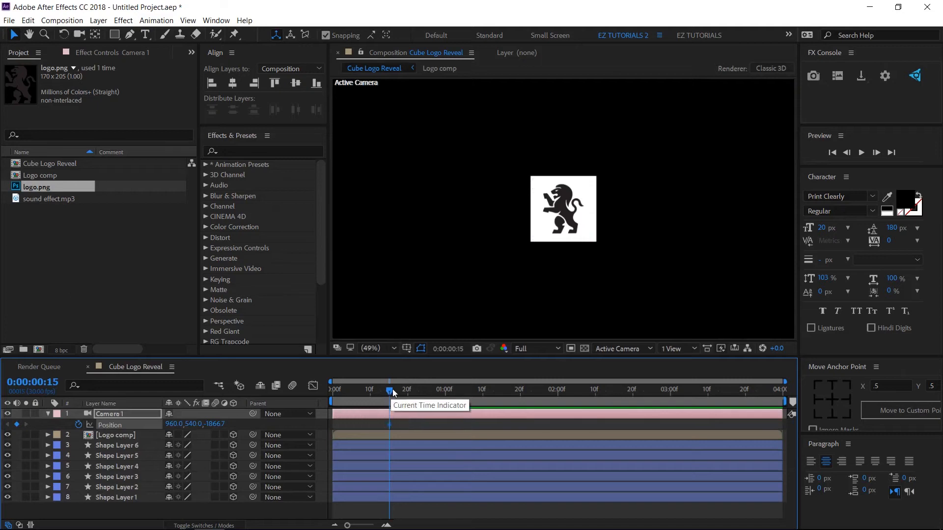
- Set the Position of Camera 1 to 3000, 2500, -3000 at 0:00:00:00 and collapse the layer
{"action": "left_click_drag", "start_coordinate": [391, 391], "coordinate": [309, 391]}
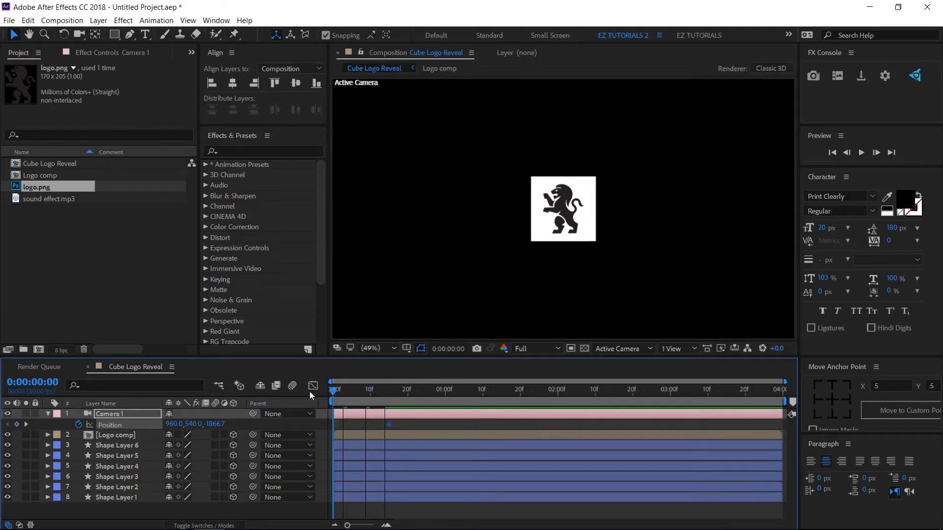
{"action": "left_click", "coordinate": [173, 425]}
{"action": "type", "text": "3000"}
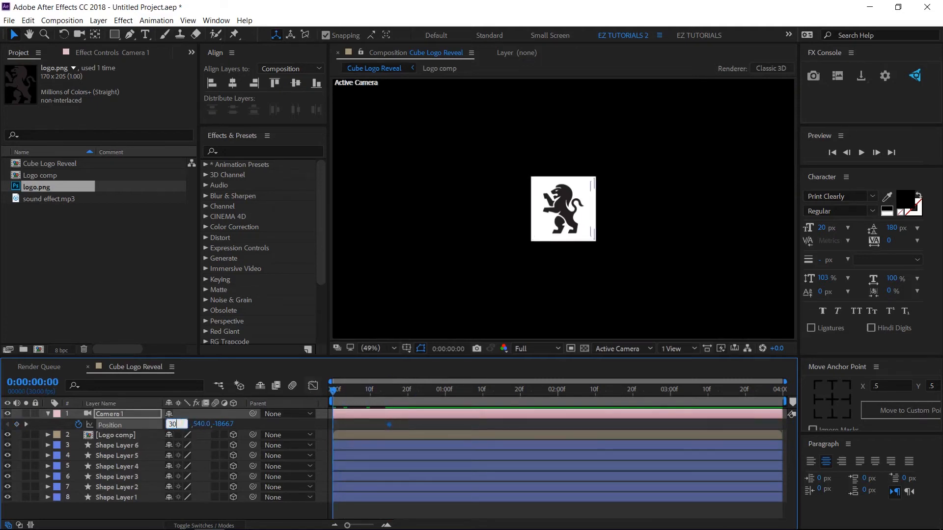
{"action": "key", "text": "Tab"}
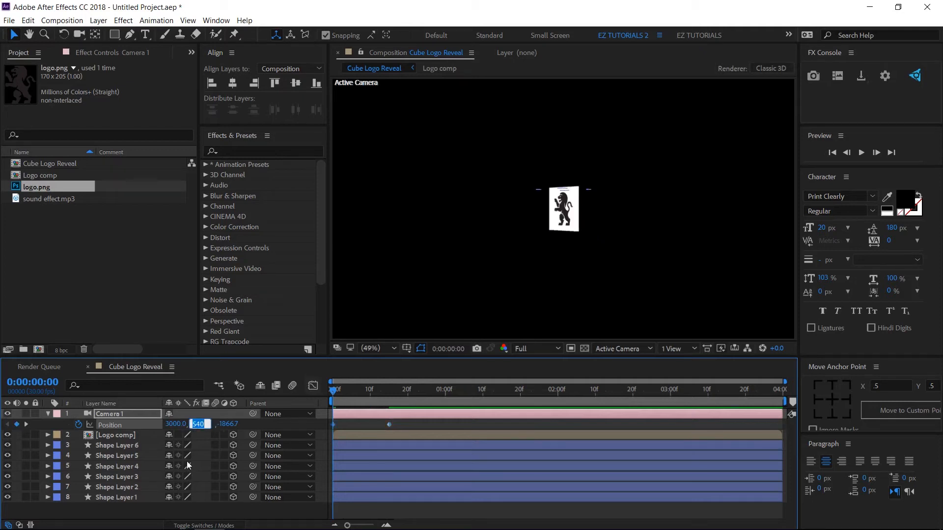
{"action": "type", "text": "255"}
{"action": "type", "text": "00"}
{"action": "key", "text": "Tab"}
{"action": "type", "text": "-3"}
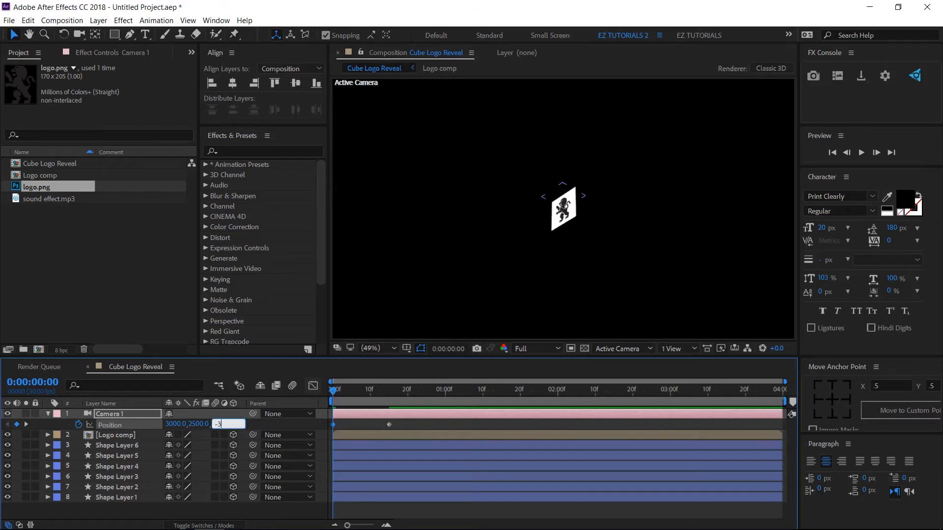
{"action": "type", "text": "000"}
{"action": "key", "text": "Return"}
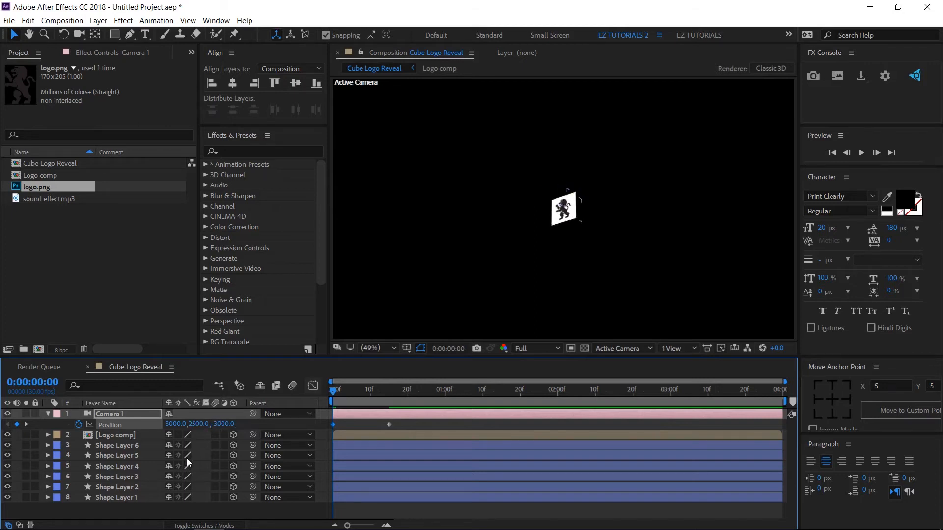
{"action": "left_click", "coordinate": [48, 414]}
- Add a red 1920 x 1080 px solid named "rotation" as a hidden 3D layer
{"action": "left_click", "coordinate": [113, 499]}
{"action": "right_click", "coordinate": [114, 500]}
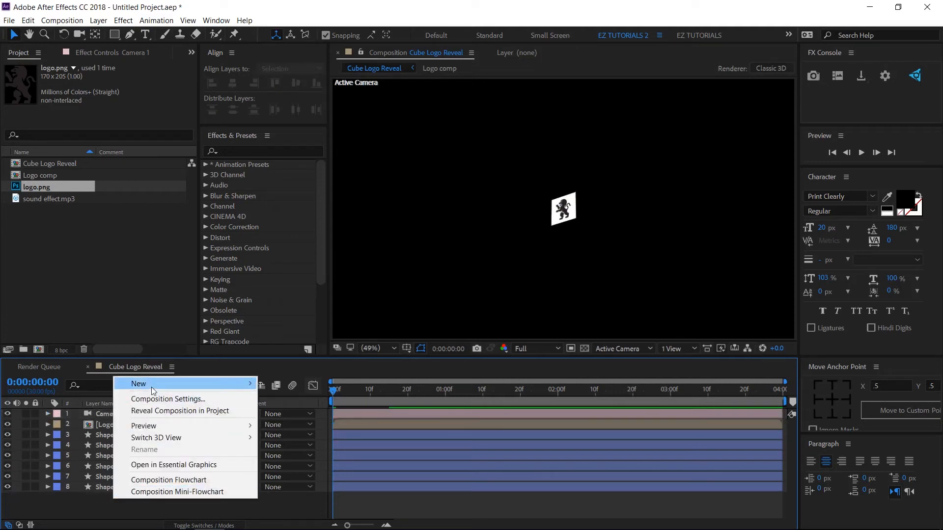
{"action": "mouse_move", "coordinate": [163, 386]}
{"action": "left_click", "coordinate": [296, 410]}
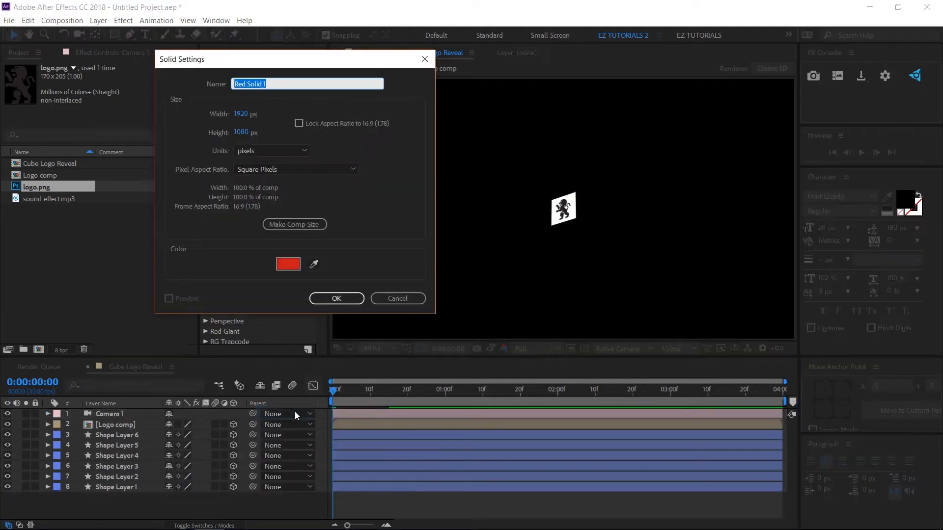
{"action": "type", "text": "rotation"}
{"action": "key", "text": "Return"}
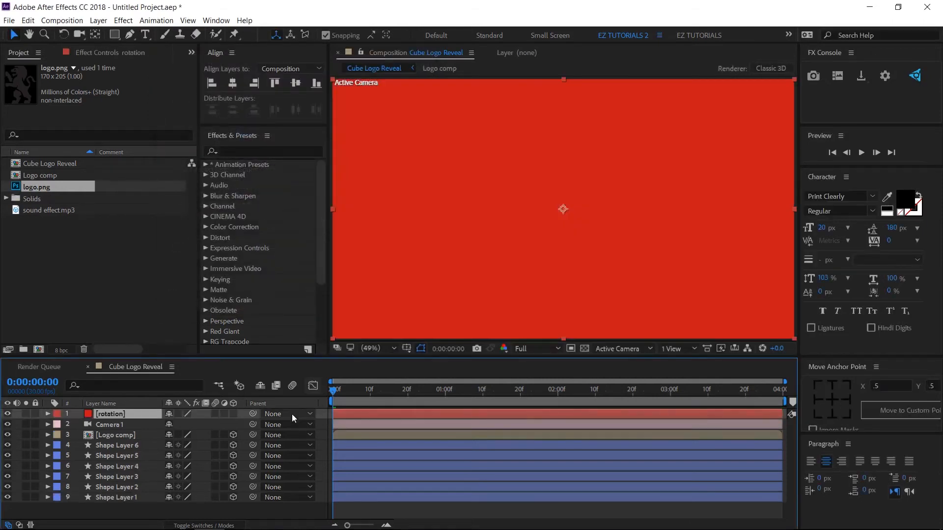
{"action": "left_click", "coordinate": [233, 414]}
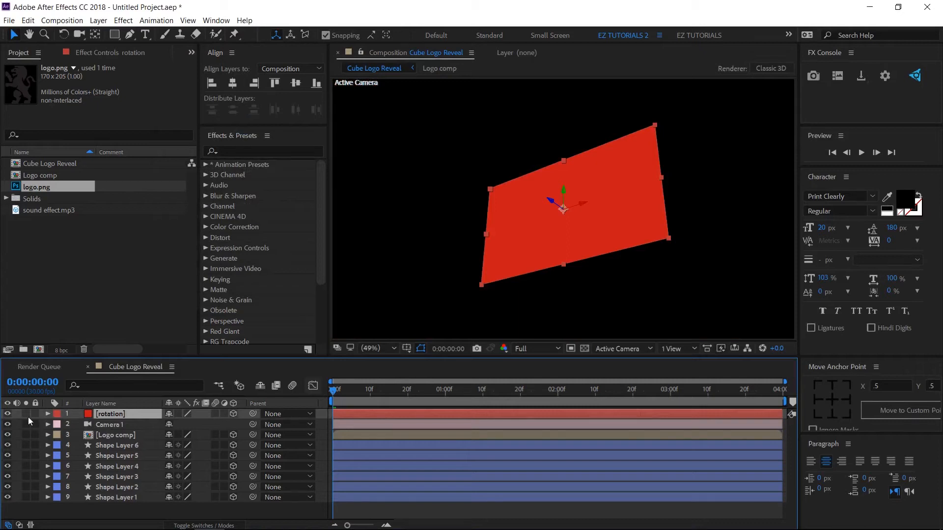
{"action": "left_click", "coordinate": [7, 414]}
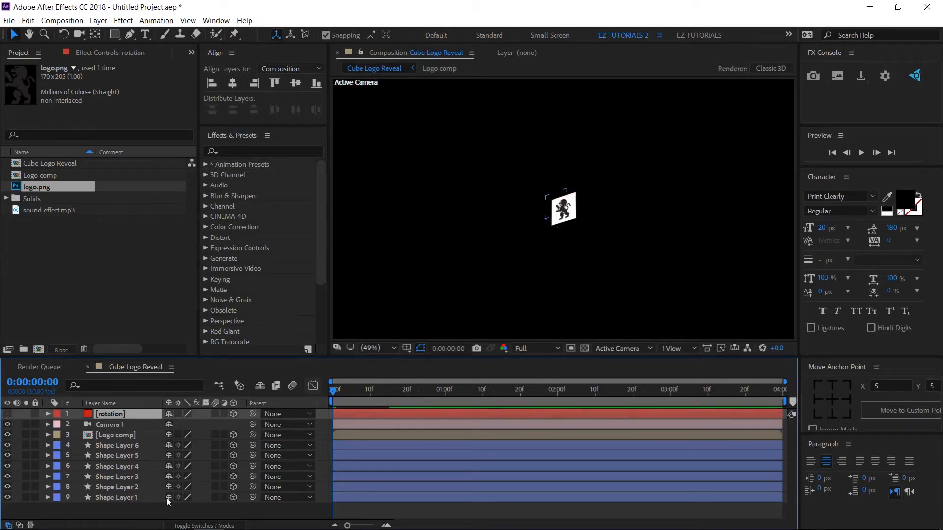
- Parent Logo comp and Shape Layers 1 to 6 to the rotation layer
{"action": "left_click", "coordinate": [133, 496]}
{"action": "left_click", "coordinate": [122, 436], "text": "shift"}
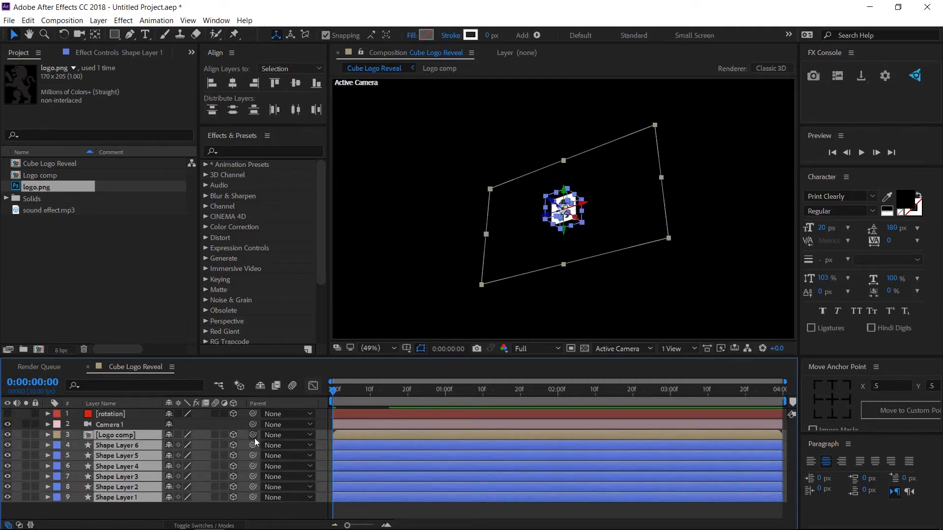
{"action": "left_click_drag", "start_coordinate": [254, 438], "coordinate": [138, 416]}
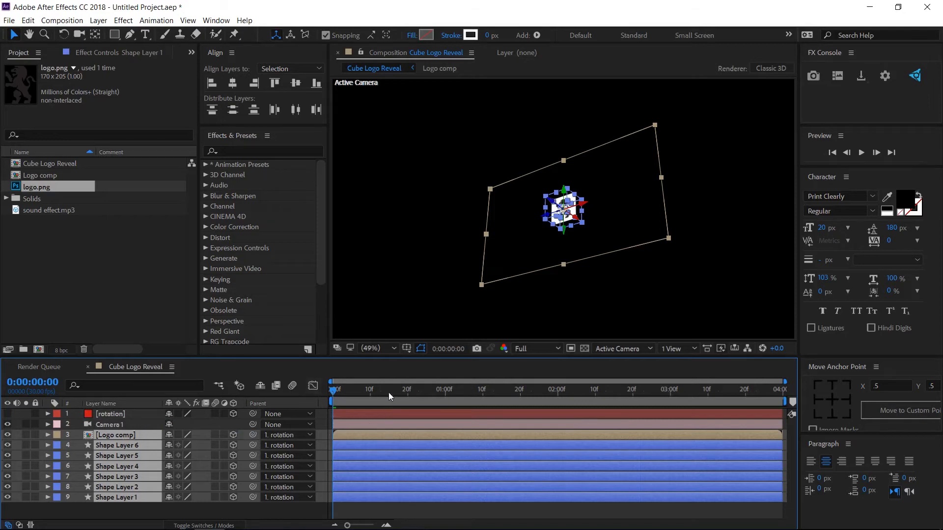
- Set X, Y and Z Rotation keyframes on the rotation layer at 0:00:00:15
{"action": "left_click", "coordinate": [389, 393]}
{"action": "left_click", "coordinate": [134, 414]}
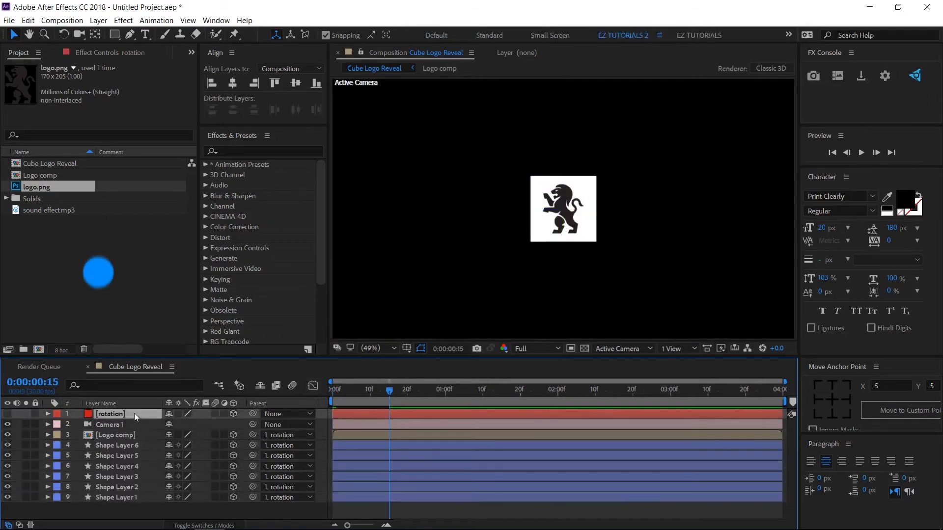
{"action": "key", "text": "r"}
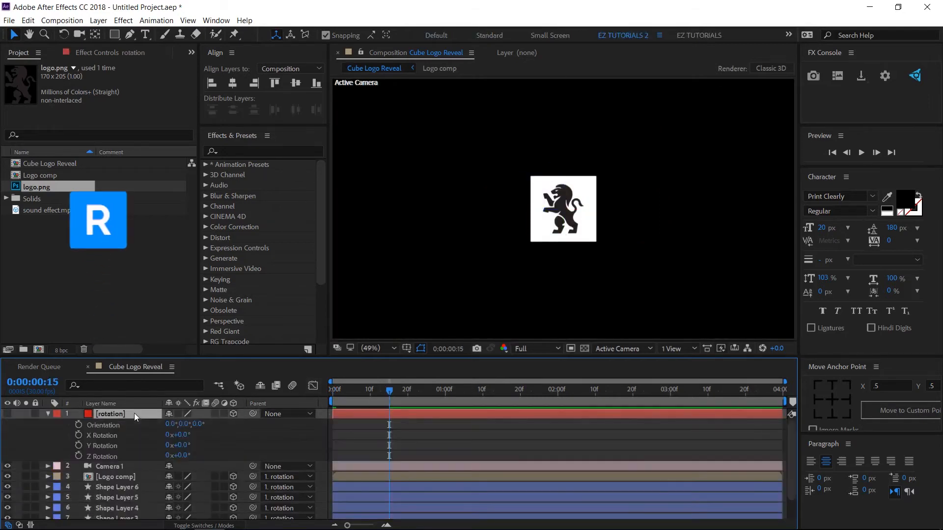
{"action": "left_click", "coordinate": [79, 435]}
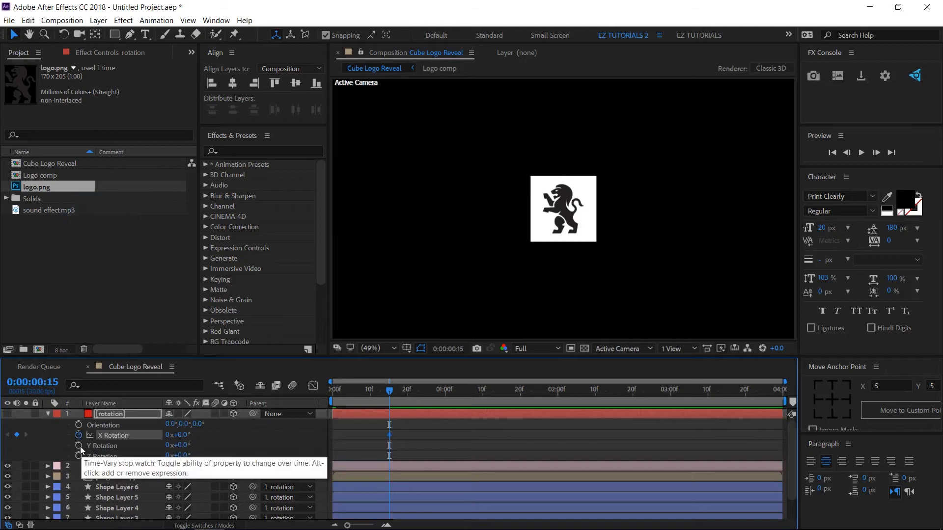
{"action": "left_click", "coordinate": [78, 445]}
{"action": "left_click", "coordinate": [79, 456]}
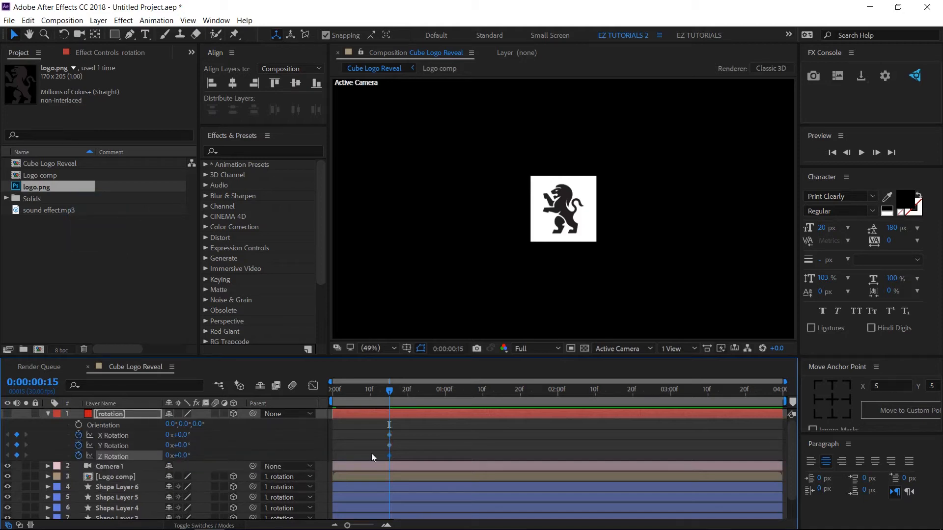
- Set the rotation layer's X, Y and Z Rotation to 3 full turns each at 0:00:01:15
{"action": "left_click", "coordinate": [502, 391]}
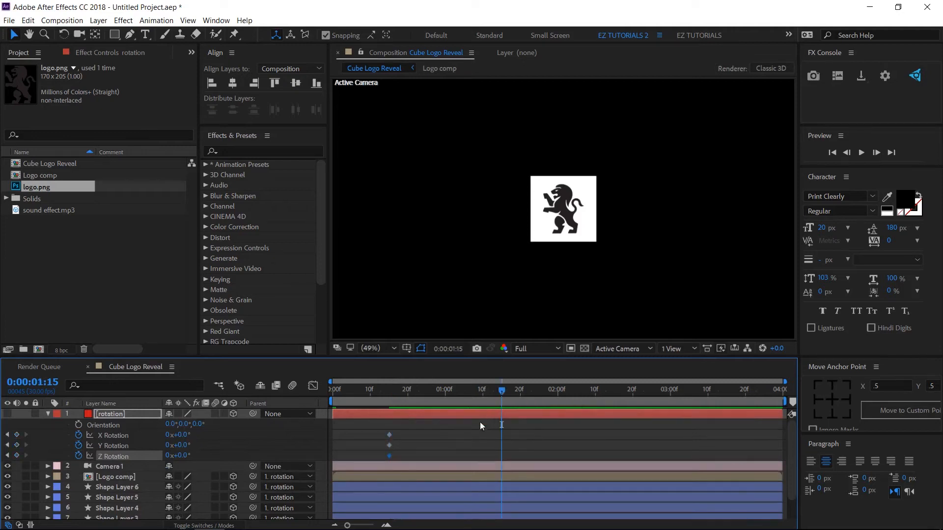
{"action": "left_click", "coordinate": [167, 435]}
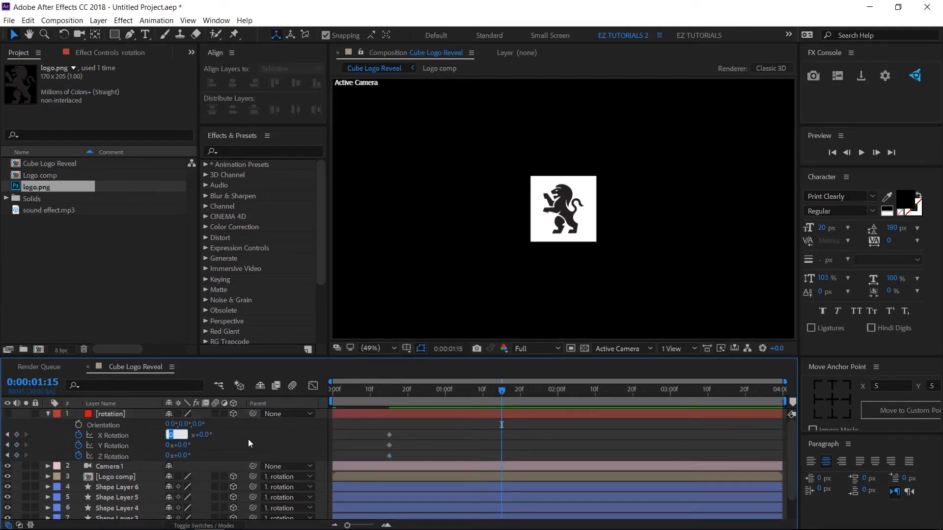
{"action": "type", "text": "3"}
{"action": "key", "text": "Tab"}
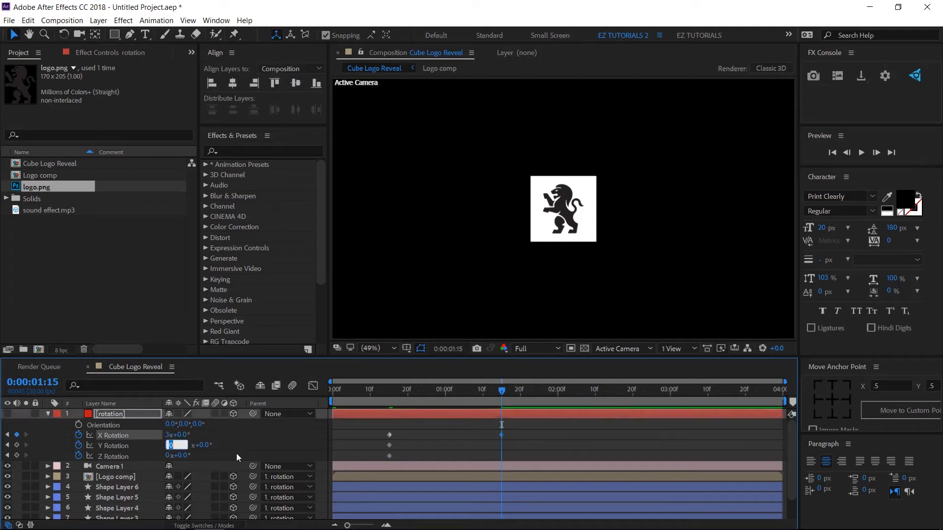
{"action": "type", "text": "3"}
{"action": "key", "text": "Tab"}
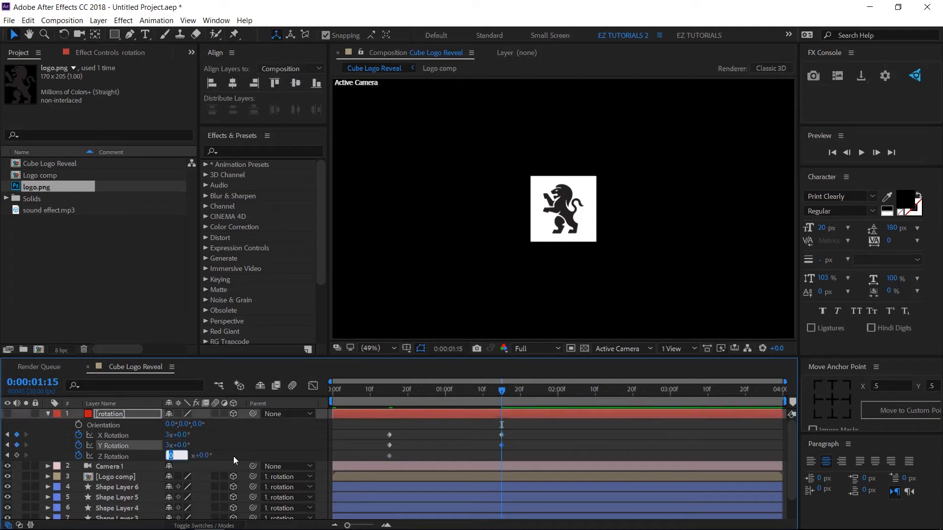
{"action": "type", "text": "3"}
{"action": "left_click", "coordinate": [237, 456]}
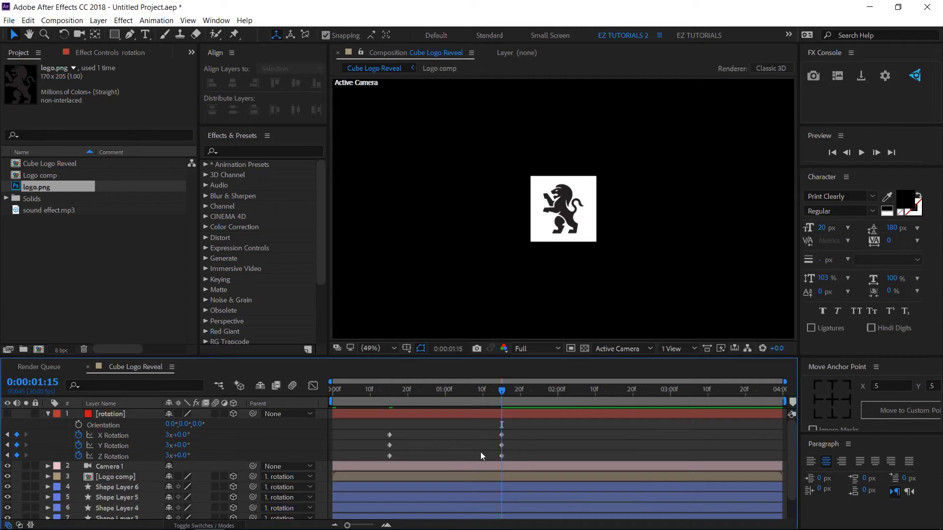
- Apply Easy Ease to all X, Y and Z Rotation keyframes on the rotation layer
{"action": "left_click_drag", "start_coordinate": [521, 432], "coordinate": [382, 461]}
{"action": "right_click", "coordinate": [387, 457]}
{"action": "mouse_move", "coordinate": [420, 450]}
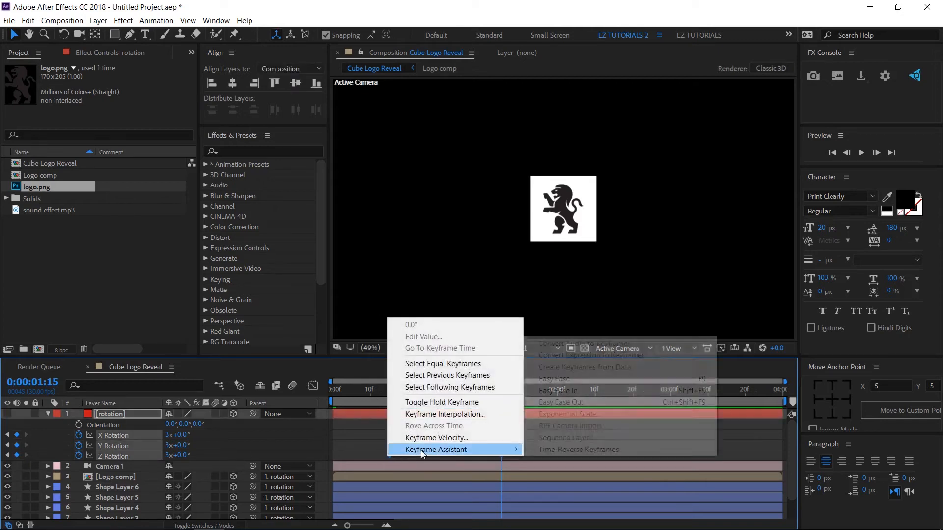
{"action": "left_click", "coordinate": [564, 382]}
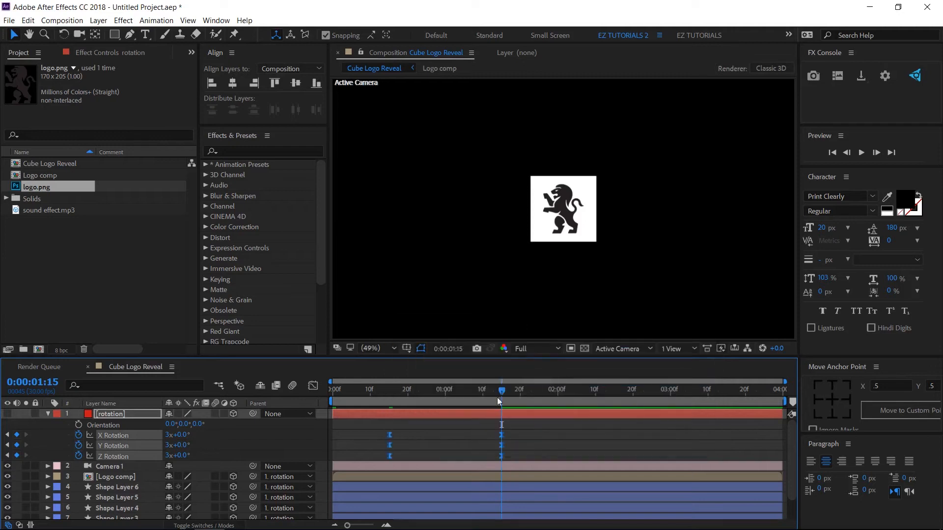
- In the speed graph, raise the incoming influence of the rotation layer's ending rotation keyframes to 100%
{"action": "left_click", "coordinate": [315, 387]}
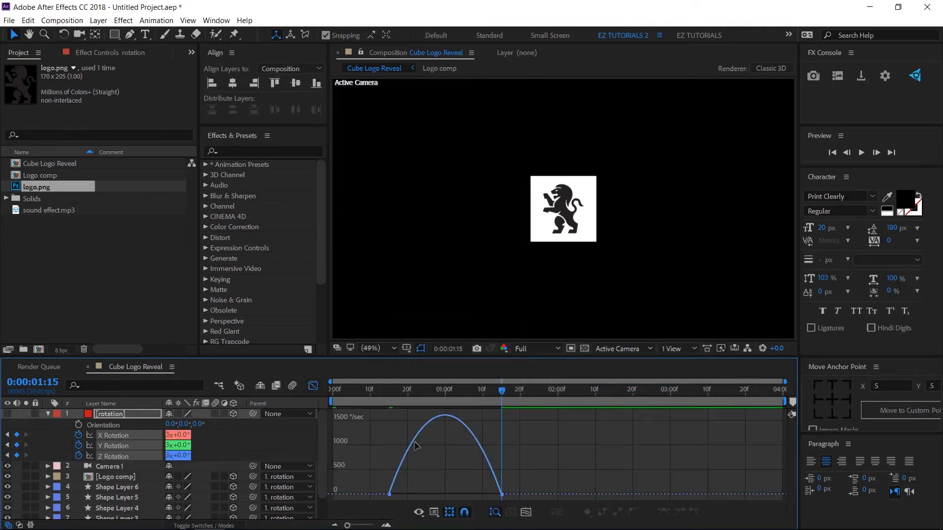
{"action": "left_click", "coordinate": [450, 511]}
{"action": "left_click_drag", "start_coordinate": [537, 468], "coordinate": [438, 490]}
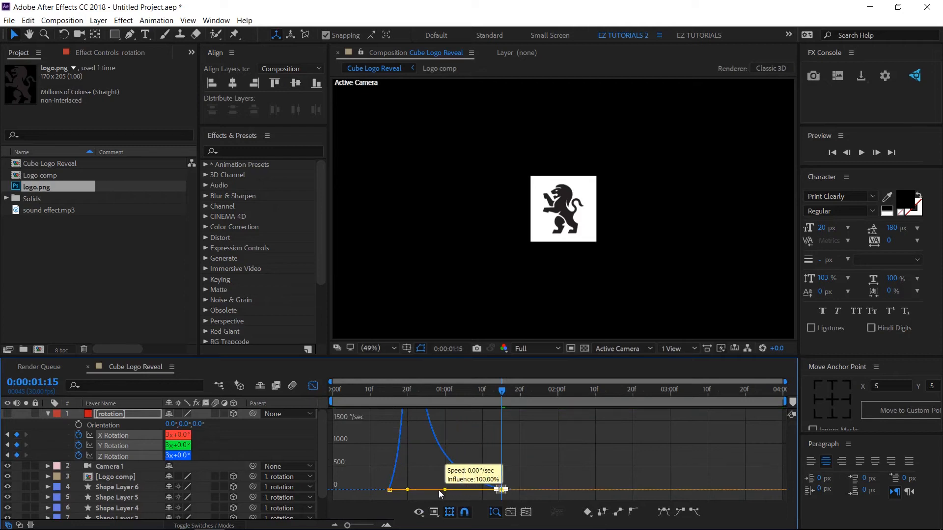
{"action": "left_click", "coordinate": [314, 385]}
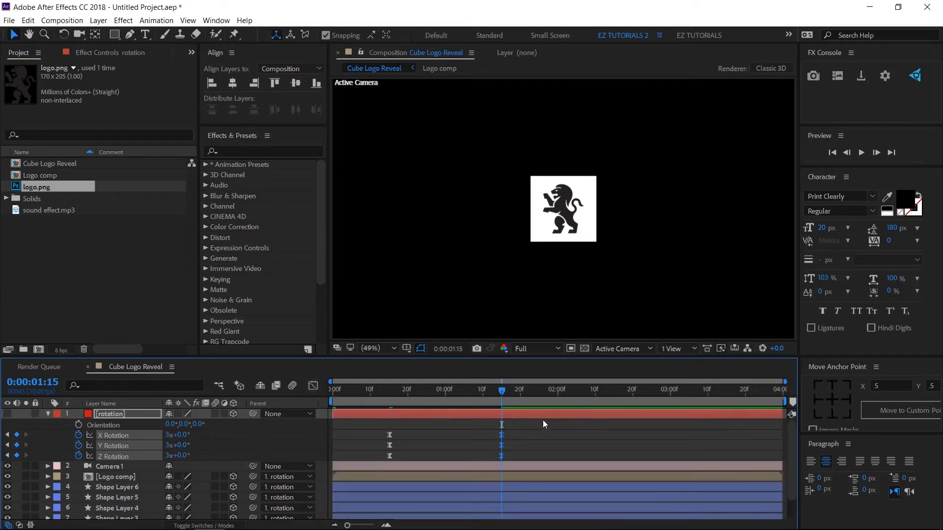
- Move the rotation layer's ending Z Rotation keyframe to 0:00:02:00 and its ending X Rotation keyframe to 0:00:01:10
{"action": "left_click", "coordinate": [557, 394]}
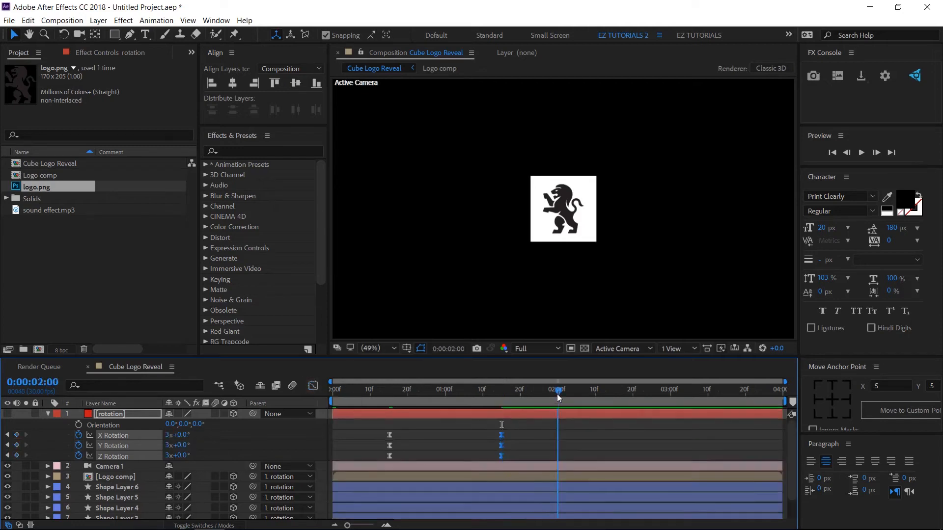
{"action": "left_click", "coordinate": [520, 451]}
{"action": "left_click_drag", "start_coordinate": [500, 459], "coordinate": [555, 458]}
{"action": "left_click_drag", "start_coordinate": [502, 435], "coordinate": [484, 435]}
- Keyframe the Logo comp layer's Opacity from 0% at 0:00:01:15 to 100% at 0:00:02:00
{"action": "left_click", "coordinate": [501, 391]}
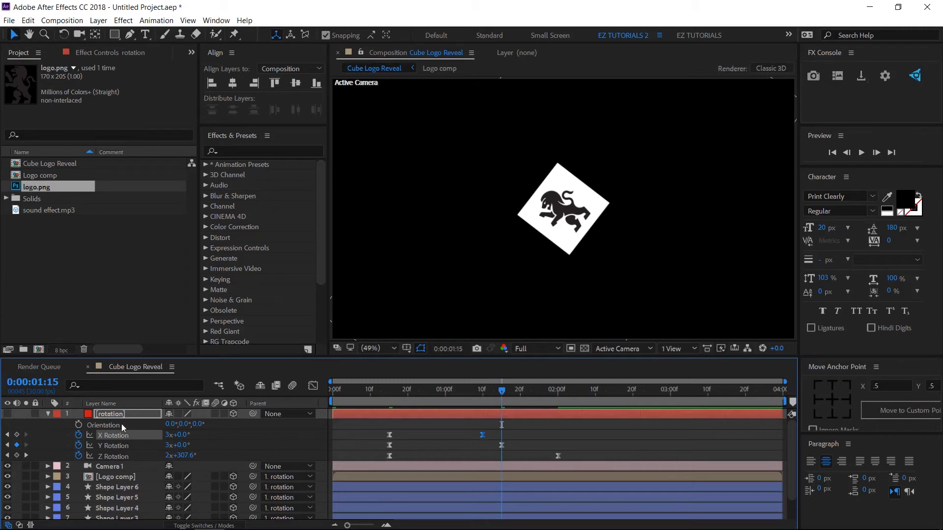
{"action": "left_click", "coordinate": [111, 477]}
{"action": "key", "text": "t"}
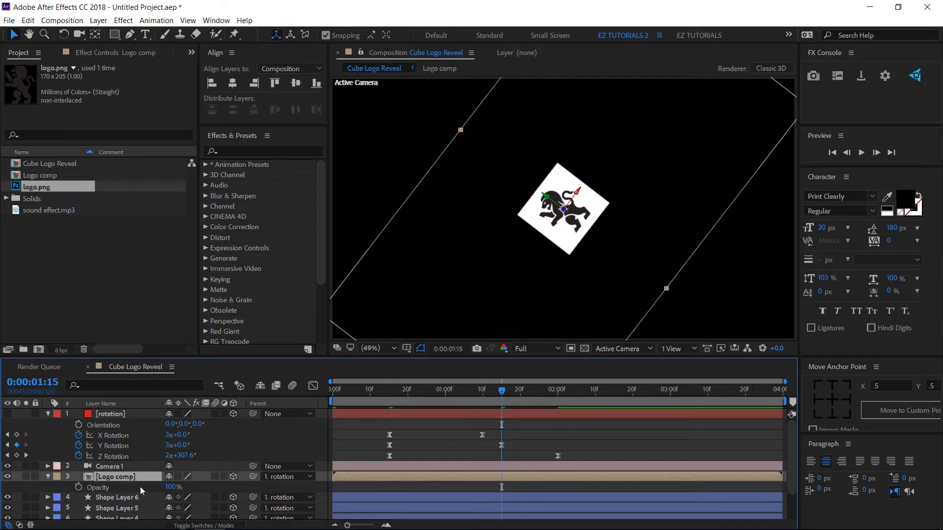
{"action": "left_click", "coordinate": [78, 488]}
{"action": "left_click", "coordinate": [173, 487]}
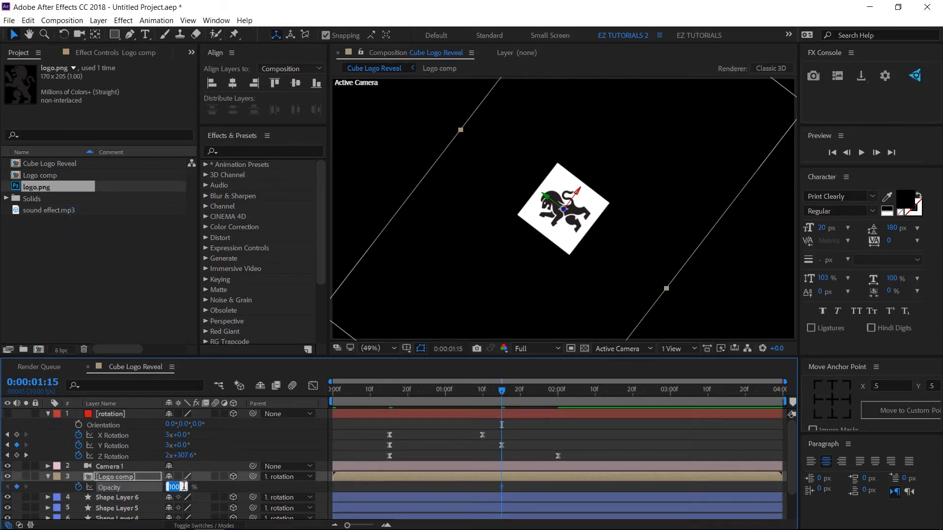
{"action": "type", "text": "0"}
{"action": "left_click", "coordinate": [213, 485]}
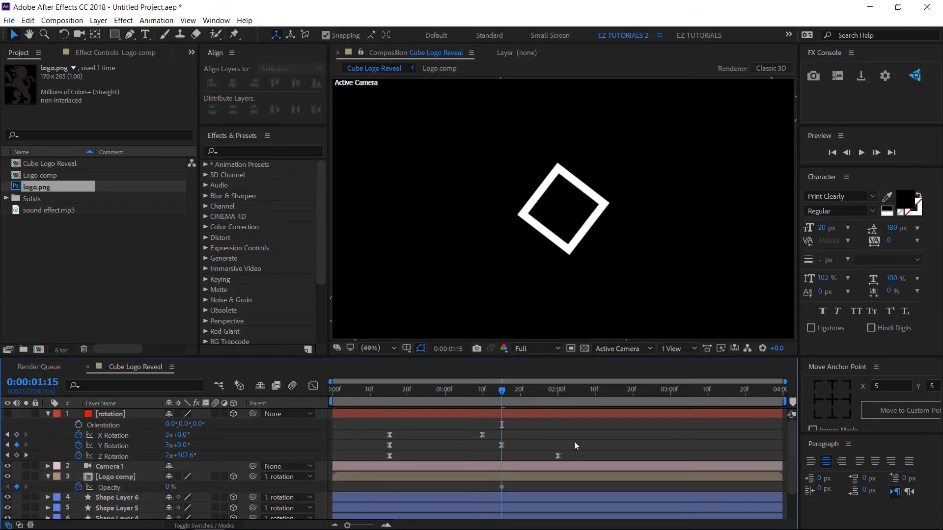
{"action": "left_click", "coordinate": [558, 394]}
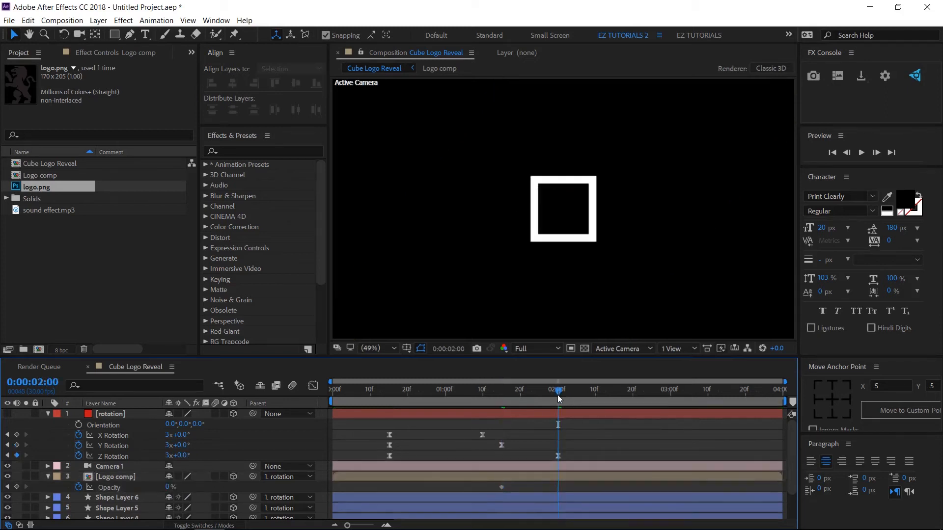
{"action": "left_click_drag", "start_coordinate": [169, 487], "coordinate": [265, 486]}
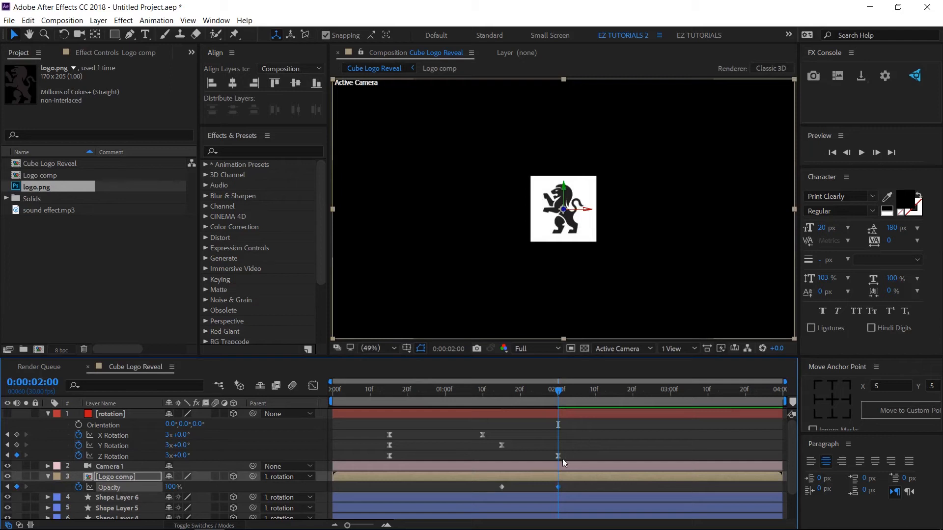
{"action": "left_click", "coordinate": [48, 476]}
- Trim the ends of Shape Layers 1 to 6 to 0:00:02:00 and collapse the rotation layer's properties
{"action": "scroll", "coordinate": [54, 484], "scroll_direction": "down", "scroll_amount": 2}
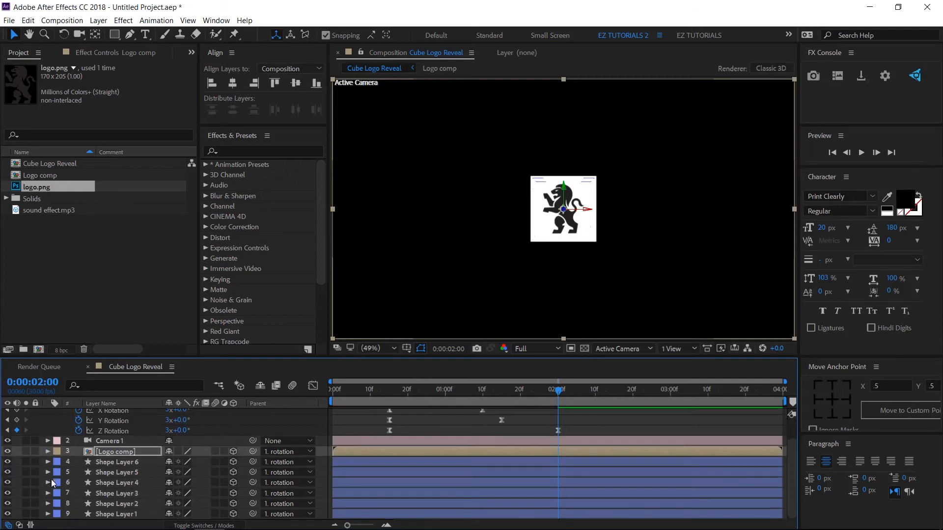
{"action": "left_click", "coordinate": [109, 514]}
{"action": "left_click", "coordinate": [109, 463], "text": "shift"}
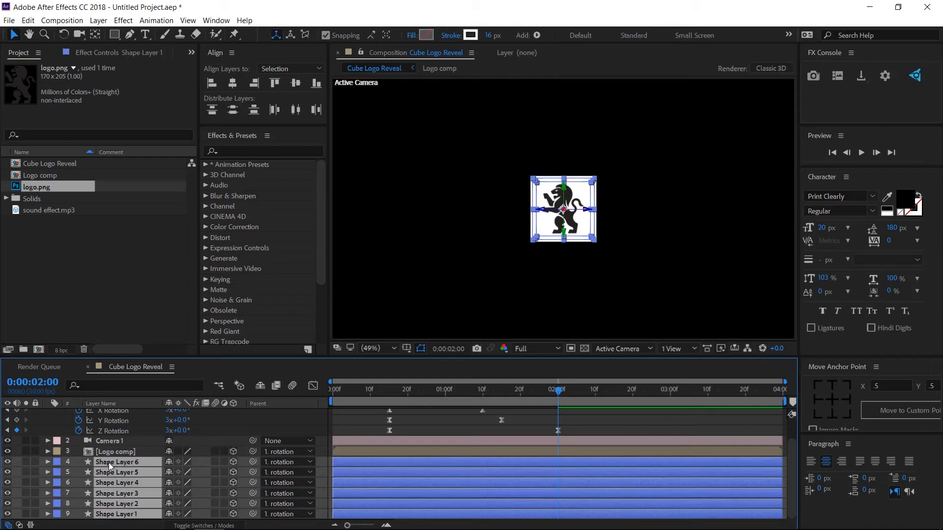
{"action": "key", "text": "alt+bracketright"}
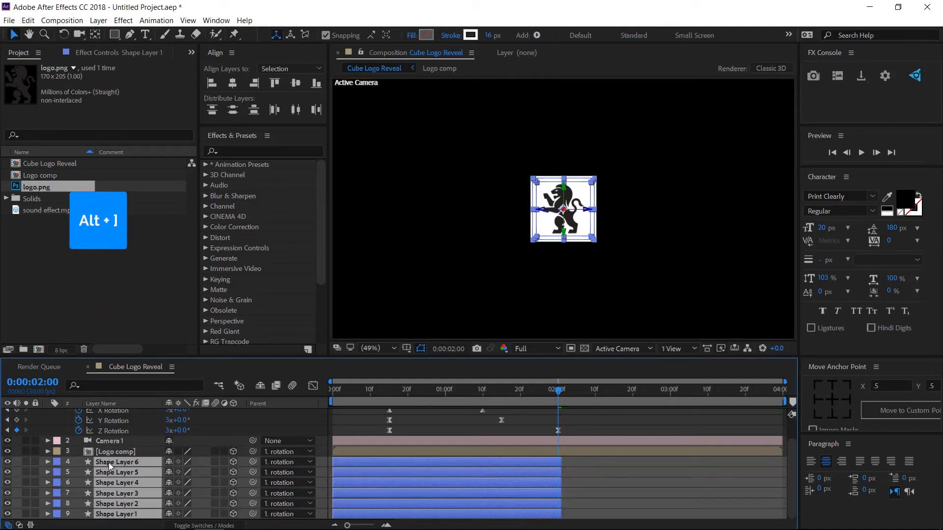
{"action": "scroll", "coordinate": [391, 455], "scroll_direction": "up", "scroll_amount": 2}
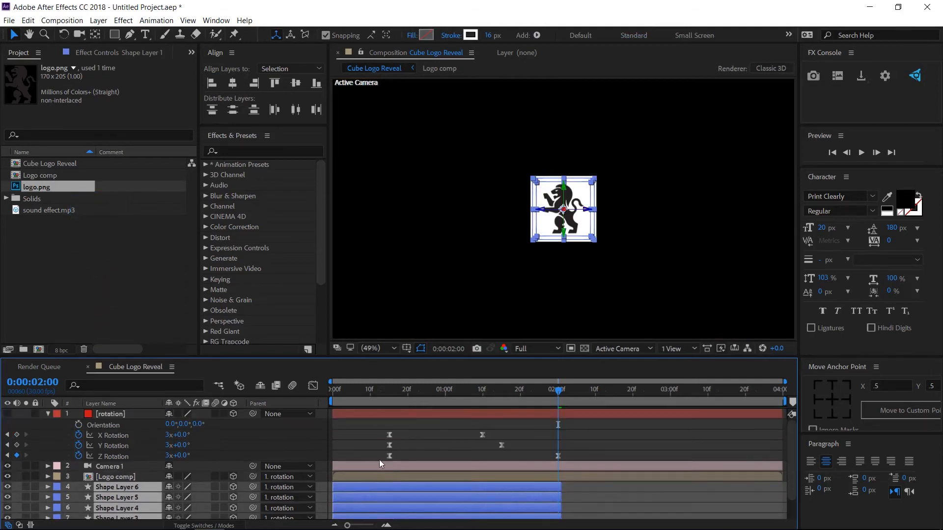
{"action": "left_click", "coordinate": [49, 414]}
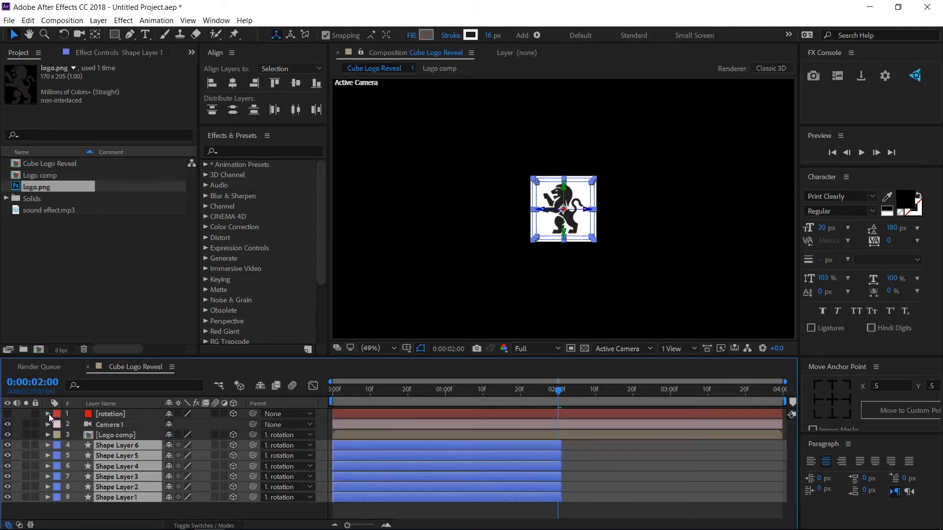
- Inside Logo comp, pre-compose the logo.png and logo fill layers into a composition named "Logo"
{"action": "double_click", "coordinate": [112, 437]}
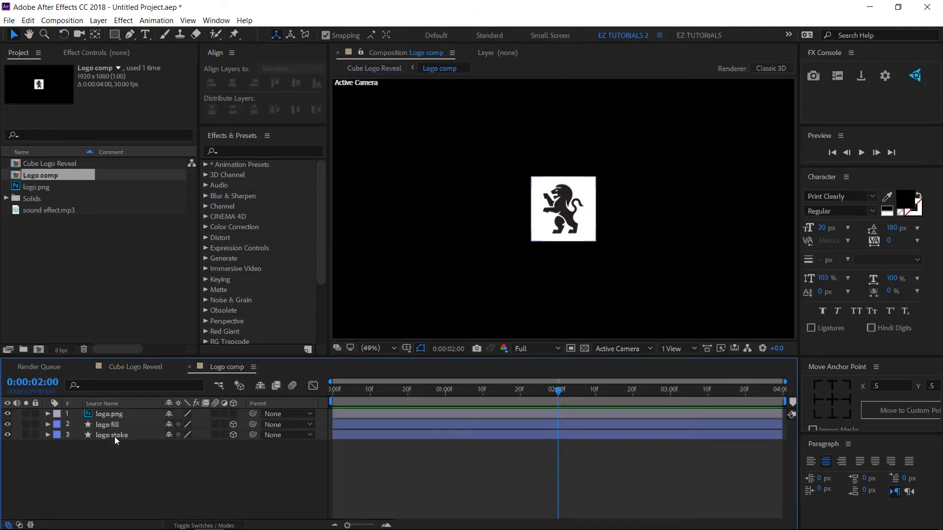
{"action": "left_click", "coordinate": [110, 425]}
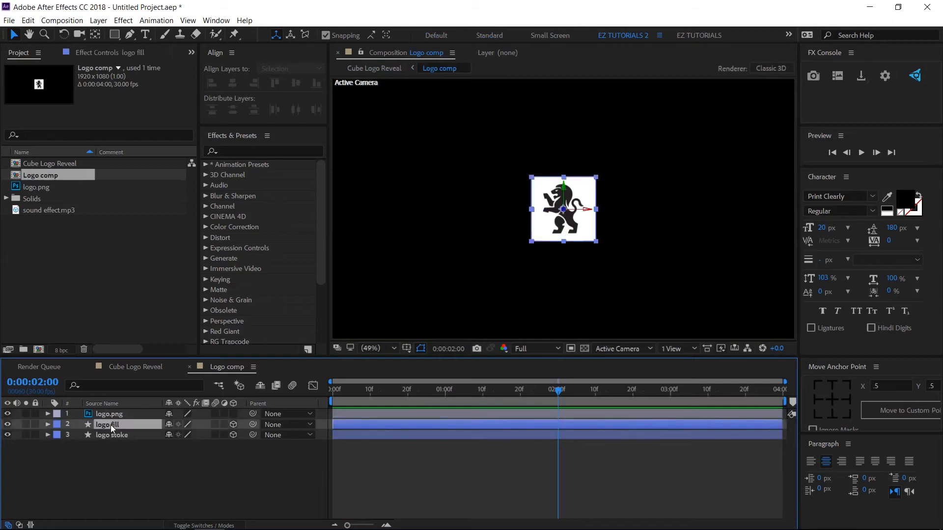
{"action": "left_click", "coordinate": [109, 415], "text": "shift"}
{"action": "right_click", "coordinate": [111, 418]}
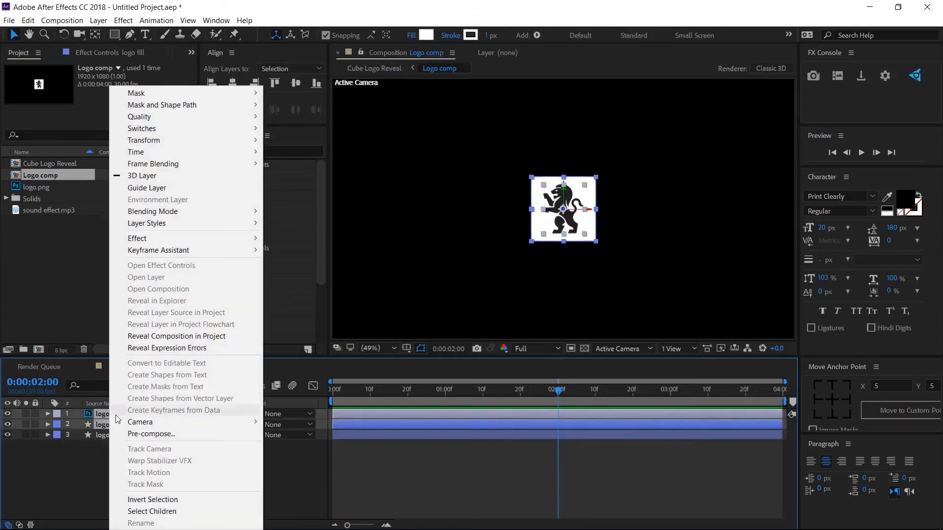
{"action": "left_click", "coordinate": [140, 432]}
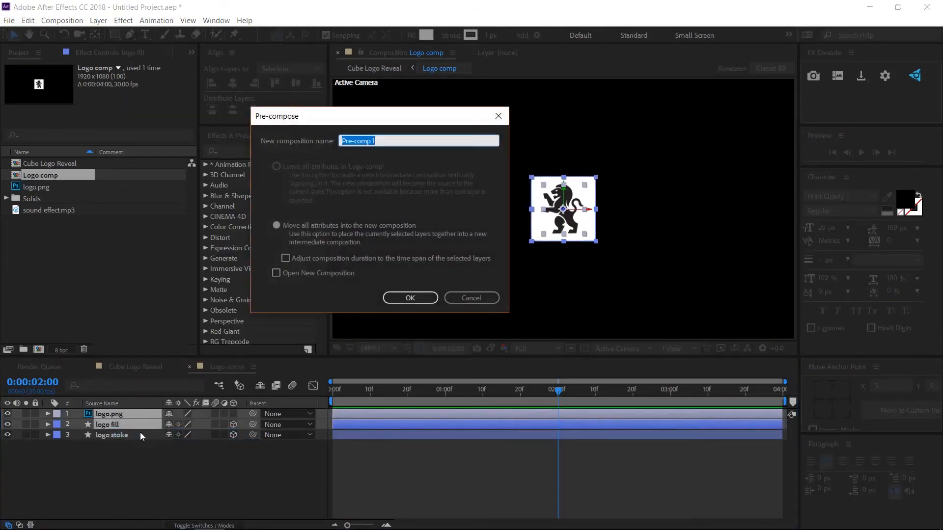
{"action": "type", "text": "Logo"}
{"action": "left_click", "coordinate": [403, 296]}
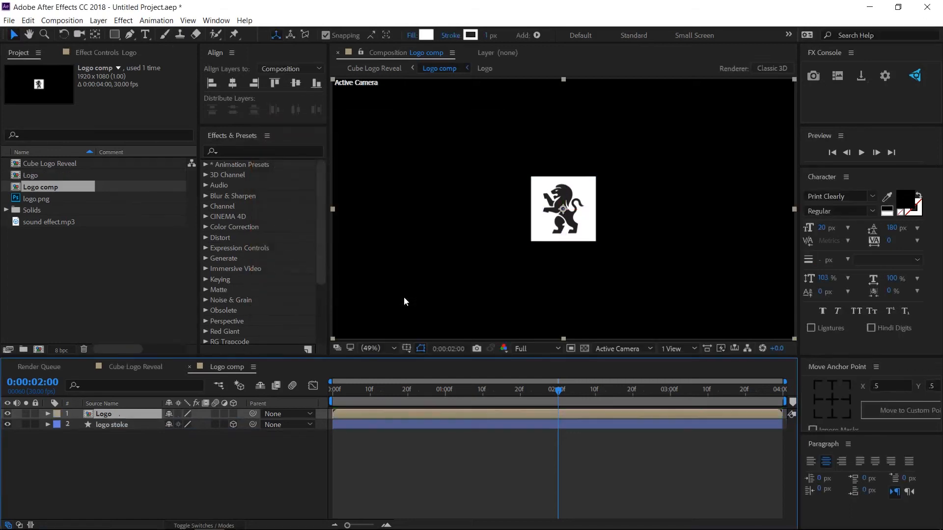
- Find the Block Dissolve transition effect and apply it to the Logo layer
{"action": "left_click", "coordinate": [251, 152]}
{"action": "type", "text": "block"}
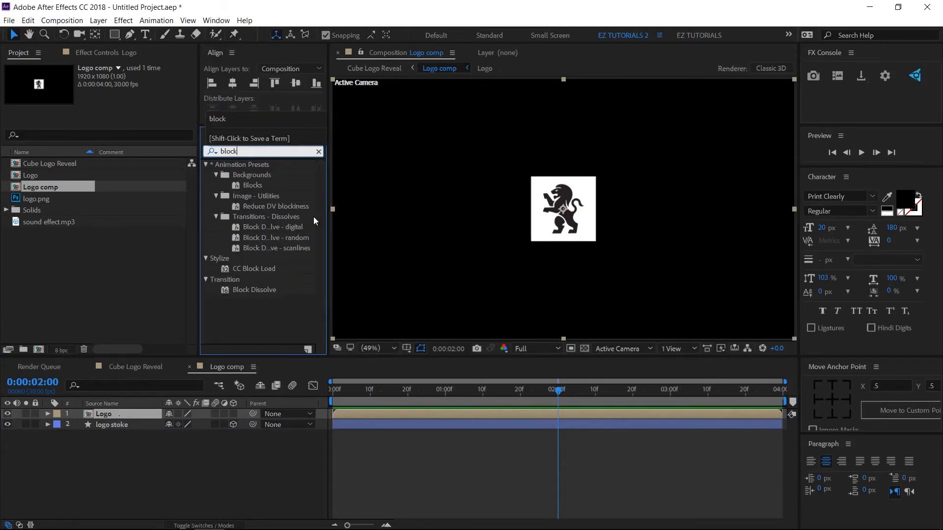
{"action": "left_click_drag", "start_coordinate": [258, 290], "coordinate": [110, 414]}
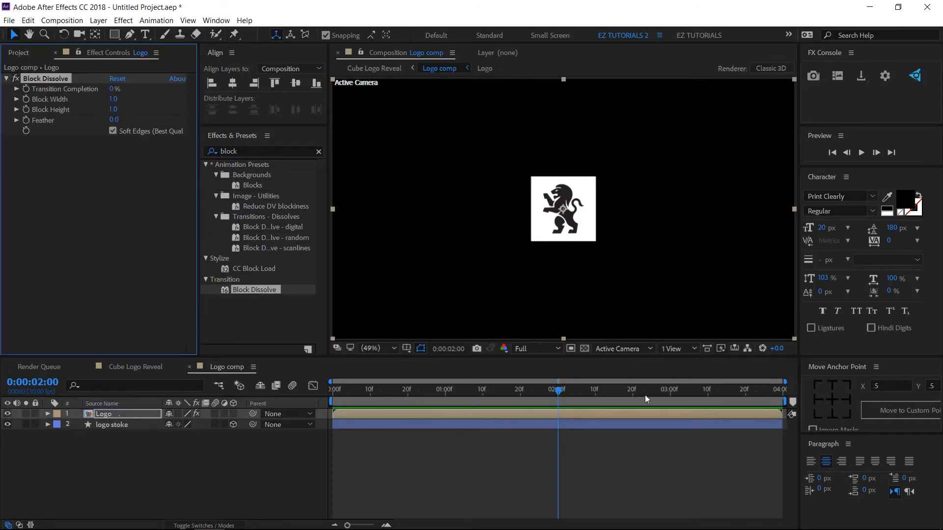
- Set Block Dissolve's Block Width and Height to 30 without Soft Edges, and keyframe Transition Completion from 0% at 0:00:02:20 to 100% at 0:00:03:00
{"action": "left_click", "coordinate": [633, 396]}
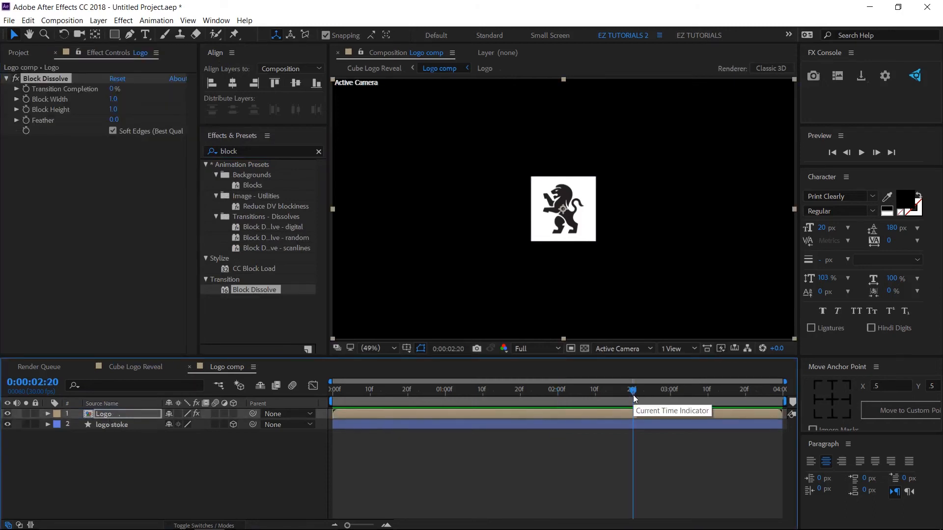
{"action": "left_click", "coordinate": [112, 100]}
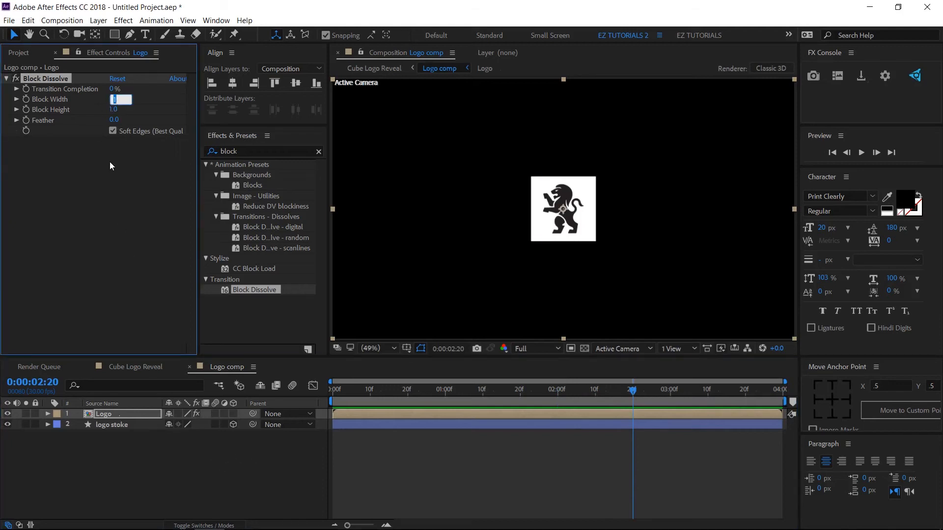
{"action": "type", "text": "30"}
{"action": "key", "text": "Tab"}
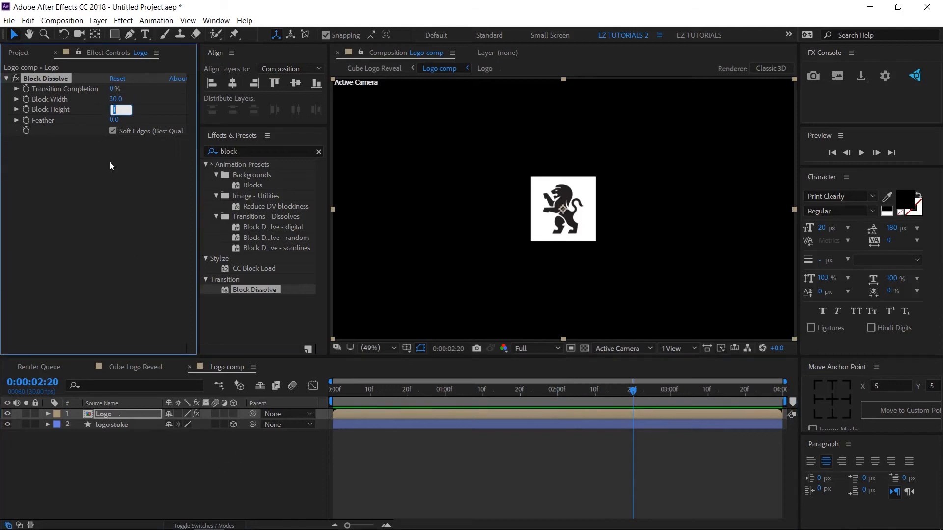
{"action": "type", "text": "30"}
{"action": "left_click", "coordinate": [113, 132]}
{"action": "left_click", "coordinate": [670, 396]}
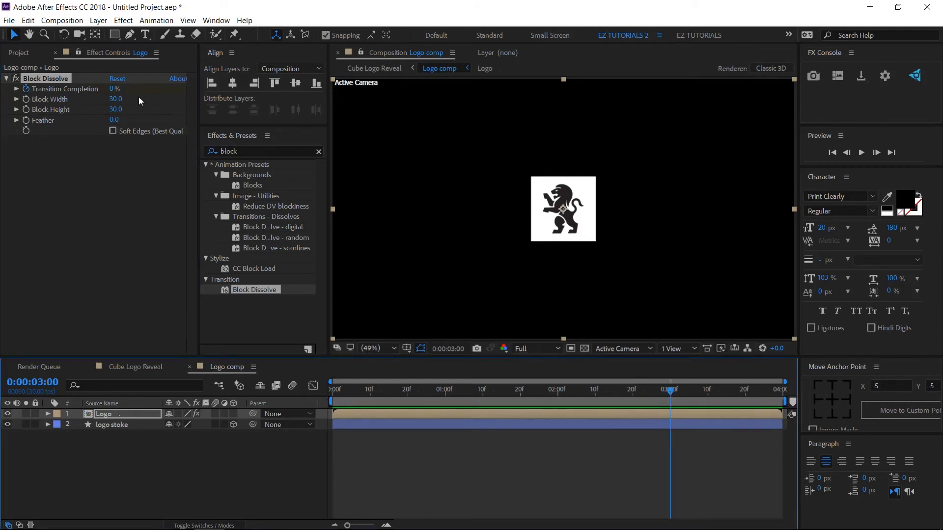
{"action": "left_click_drag", "start_coordinate": [114, 92], "coordinate": [219, 93]}
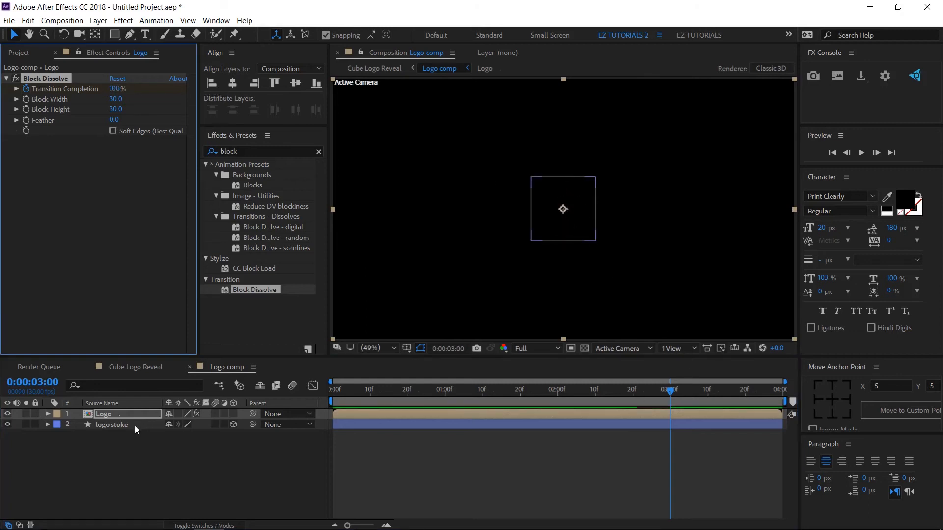
- Keyframe the logo stoke layer's Opacity from 100% at 0:00:03:00 to 0% at 0:00:03:05
{"action": "left_click", "coordinate": [135, 426]}
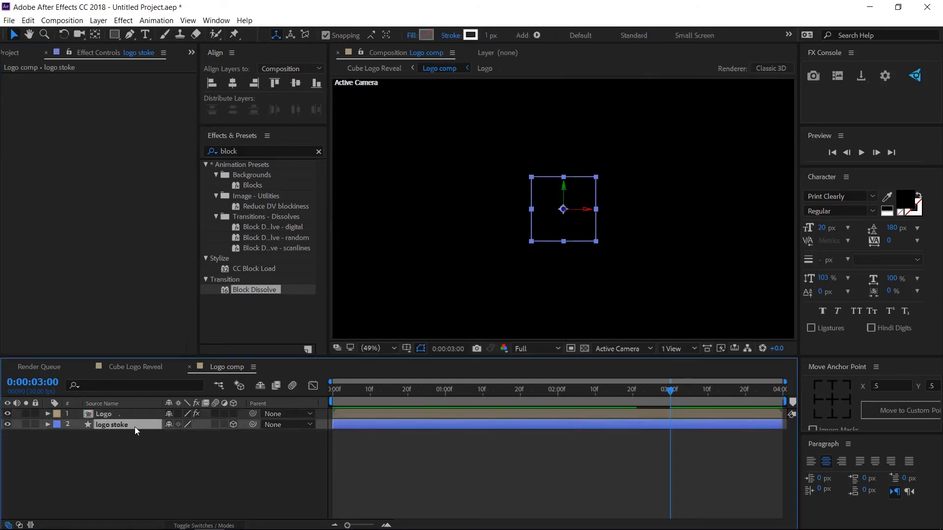
{"action": "key", "text": "t"}
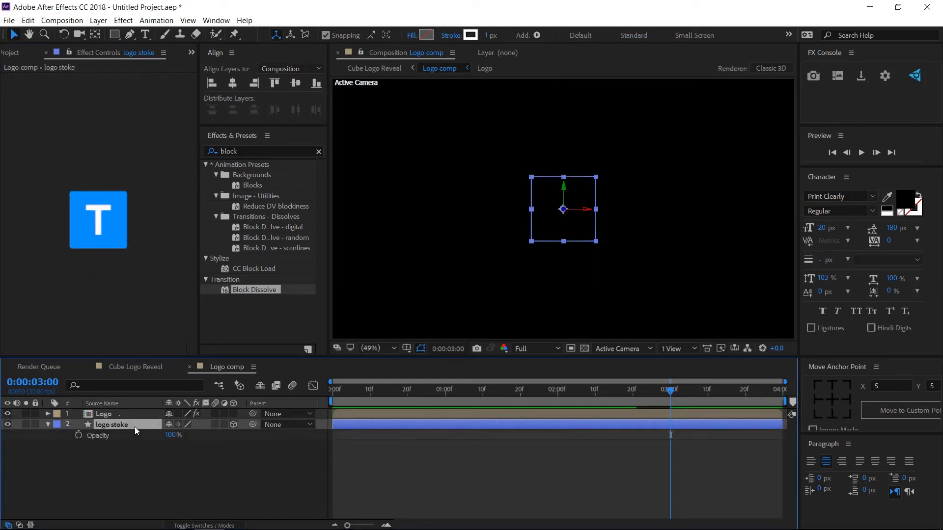
{"action": "left_click", "coordinate": [79, 435]}
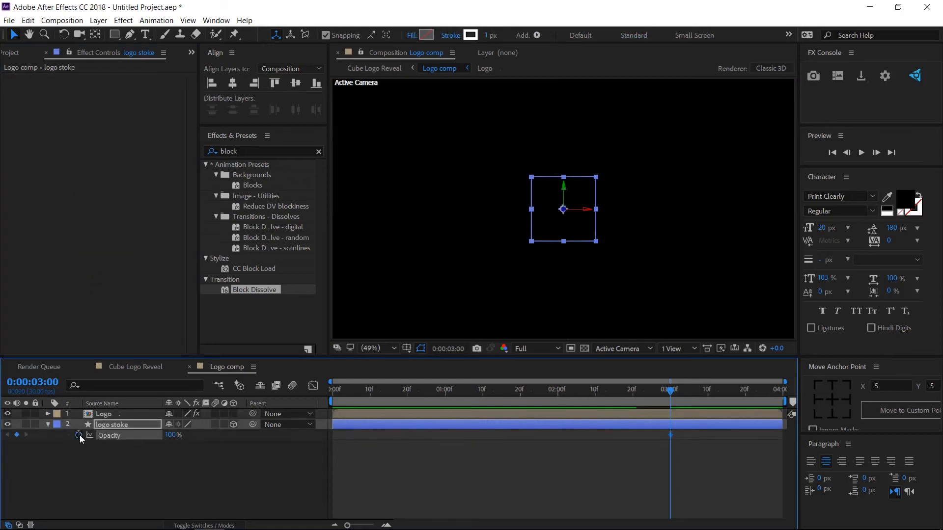
{"action": "left_click", "coordinate": [688, 391]}
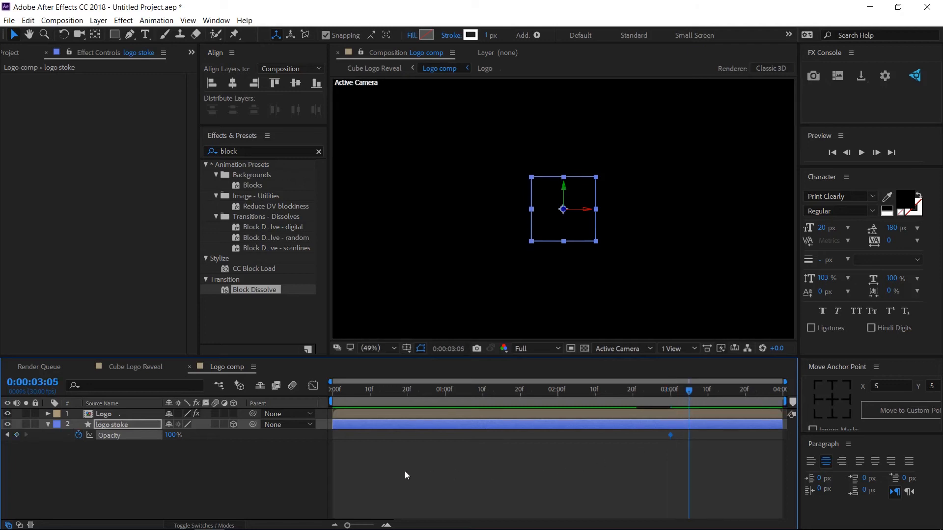
{"action": "left_click_drag", "start_coordinate": [169, 435], "coordinate": [57, 438]}
- In the Cube Logo Reveal composition, pre-compose all nine layers into a composition named "Animation", moving all attributes into it
{"action": "left_click", "coordinate": [142, 364]}
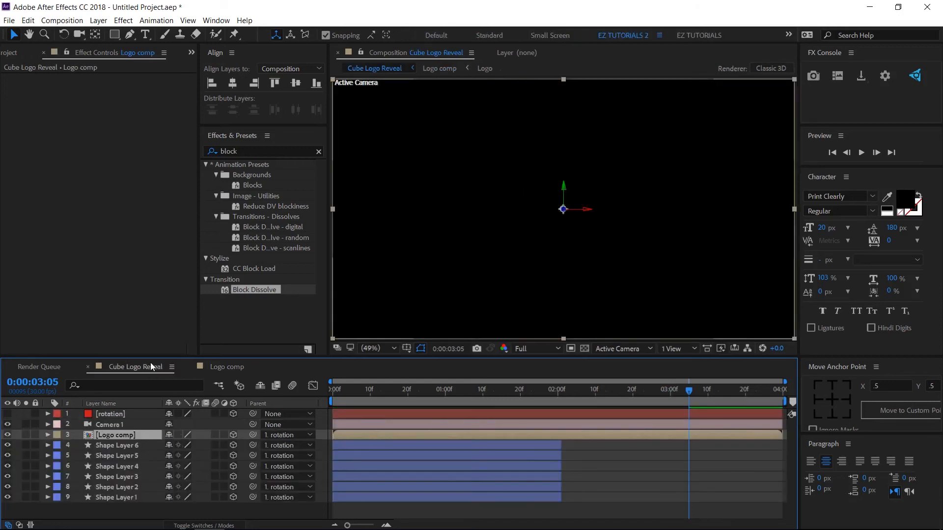
{"action": "left_click", "coordinate": [119, 414]}
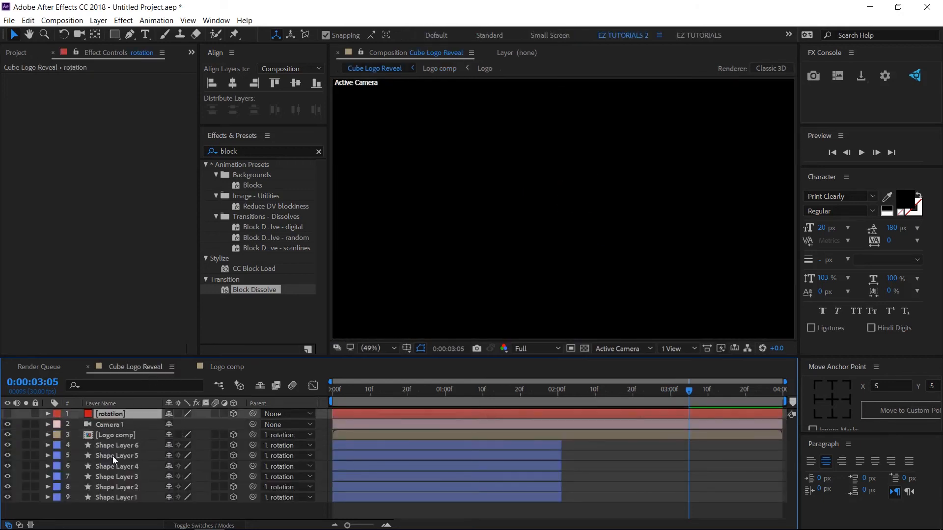
{"action": "left_click", "coordinate": [116, 496], "text": "shift"}
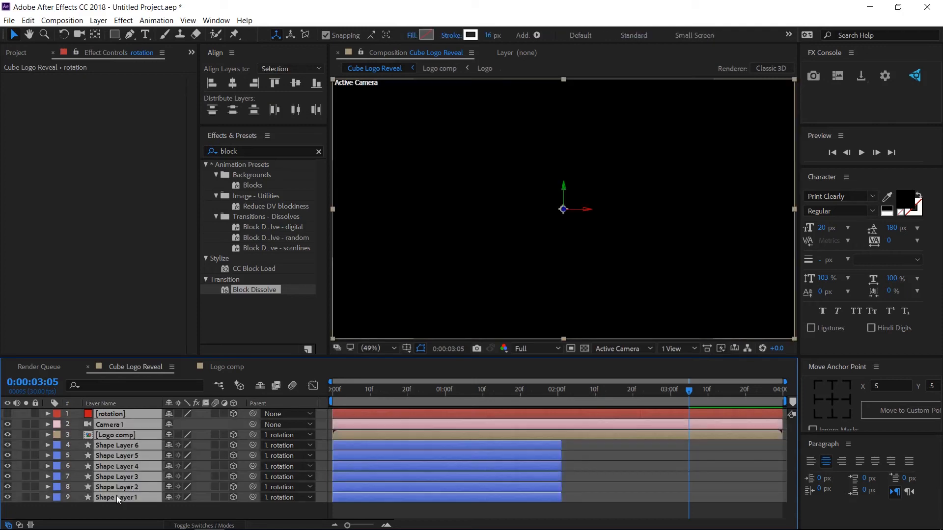
{"action": "right_click", "coordinate": [112, 455]}
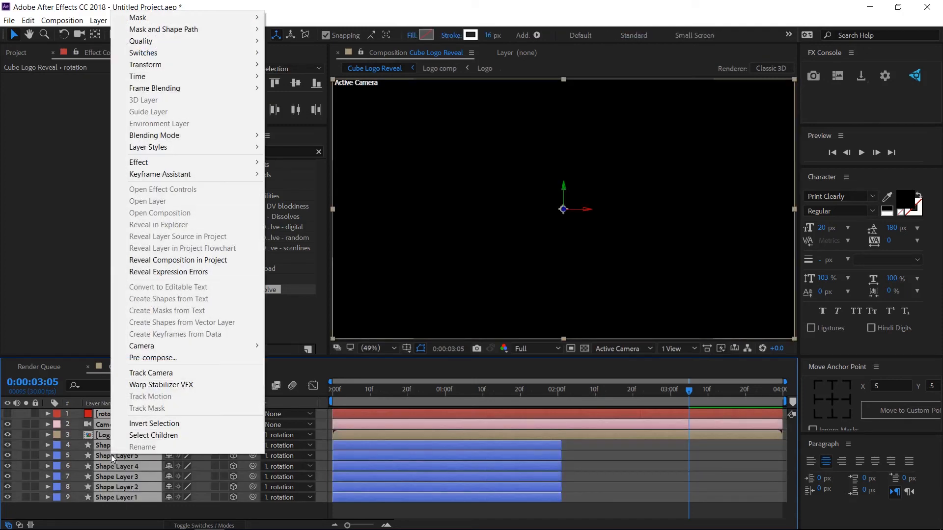
{"action": "left_click", "coordinate": [158, 359]}
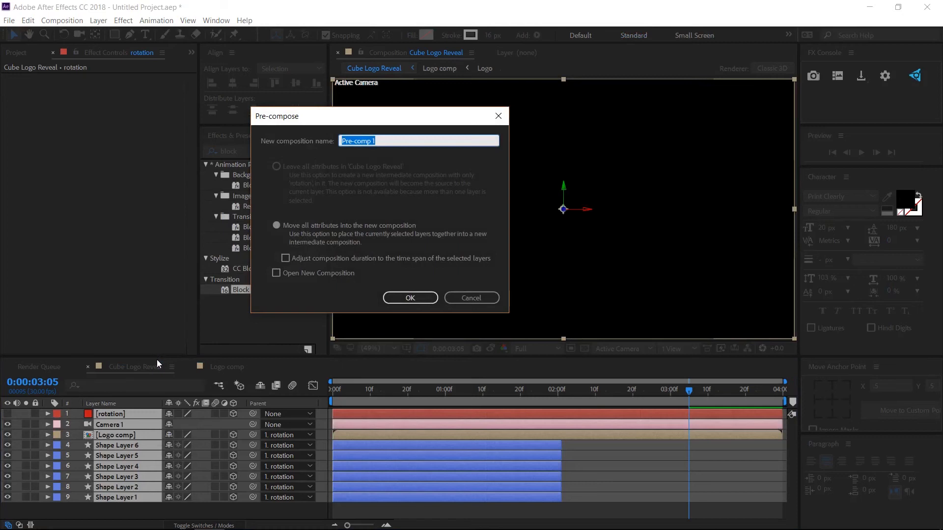
{"action": "type", "text": "Animation"}
{"action": "left_click", "coordinate": [276, 225]}
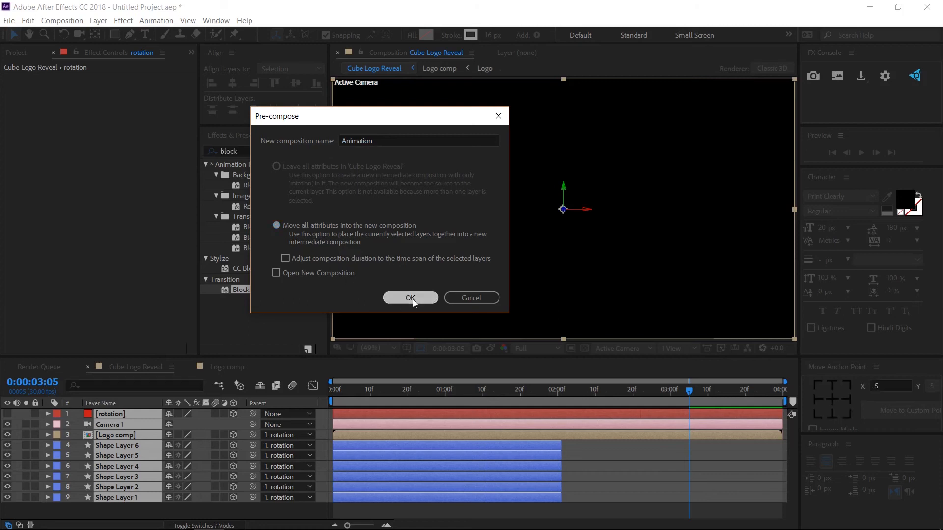
{"action": "left_click", "coordinate": [412, 298]}
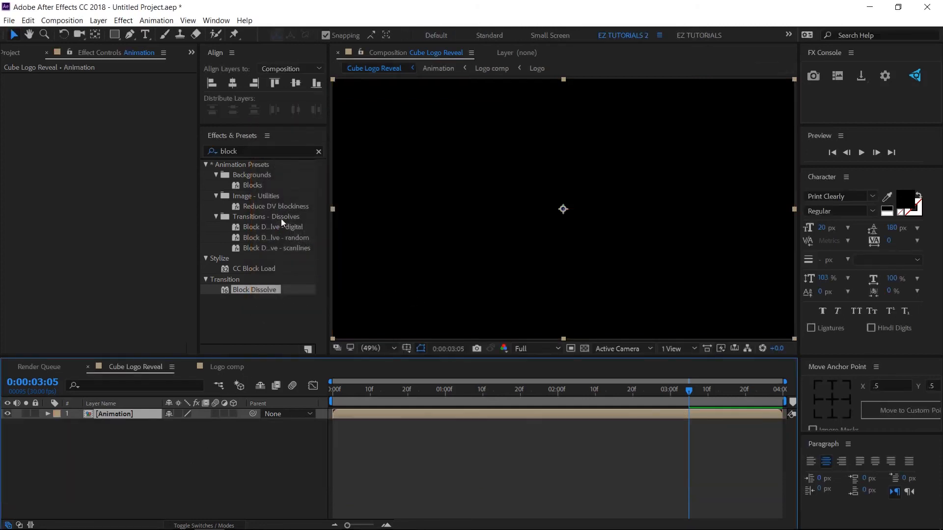
- Find the Stylize Glow effect and apply it to the Animation layer
{"action": "left_click", "coordinate": [314, 155]}
{"action": "left_click", "coordinate": [318, 152]}
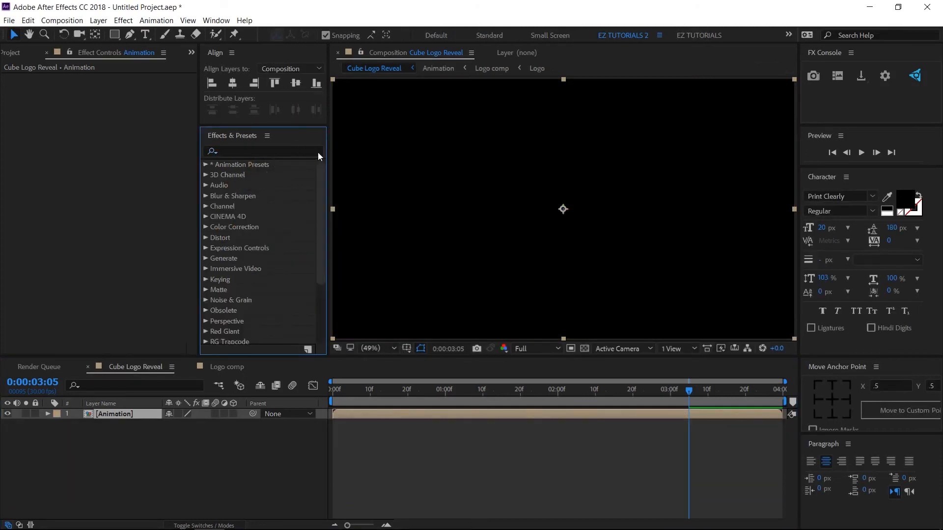
{"action": "type", "text": "glow"}
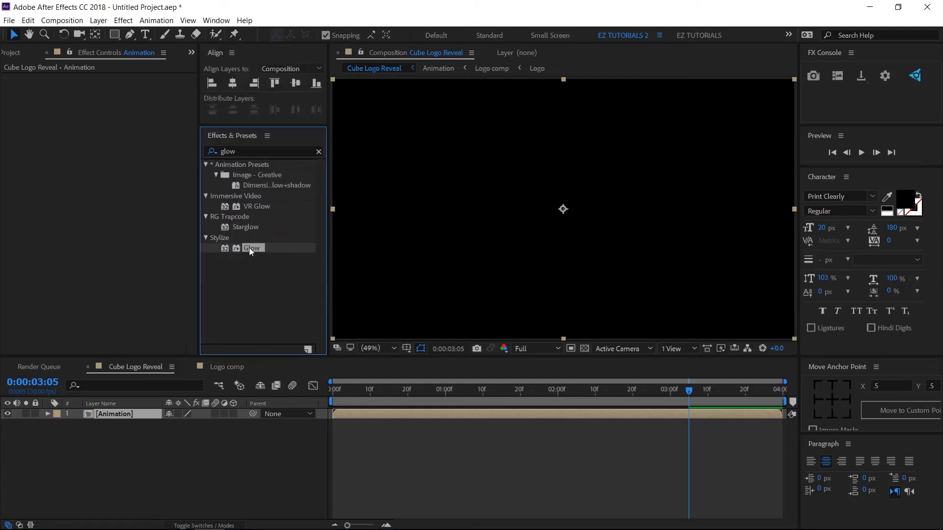
{"action": "left_click_drag", "start_coordinate": [249, 247], "coordinate": [122, 414]}
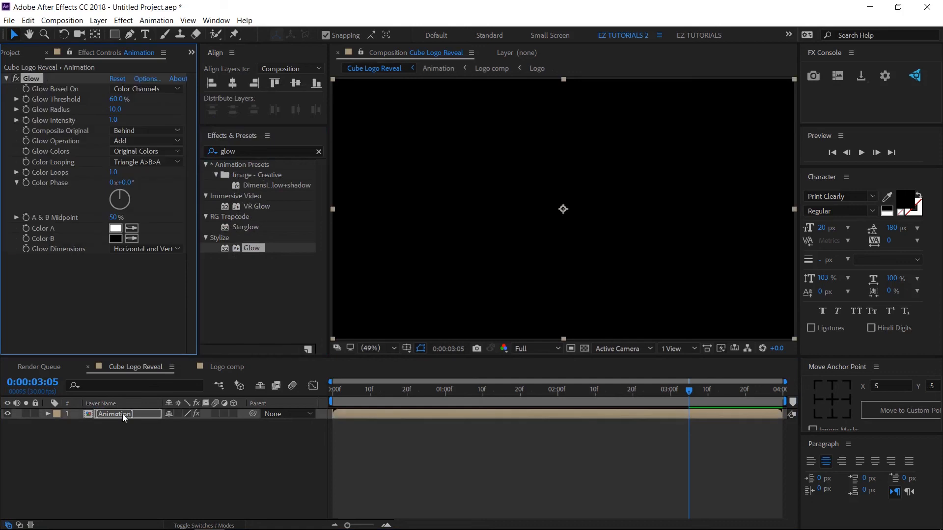
- Keyframe the Animation layer's Glow Radius at 10 at 0:00:00:15, 50 at 0:00:01:14 and 0 at 0:00:02:00
{"action": "left_click", "coordinate": [391, 389]}
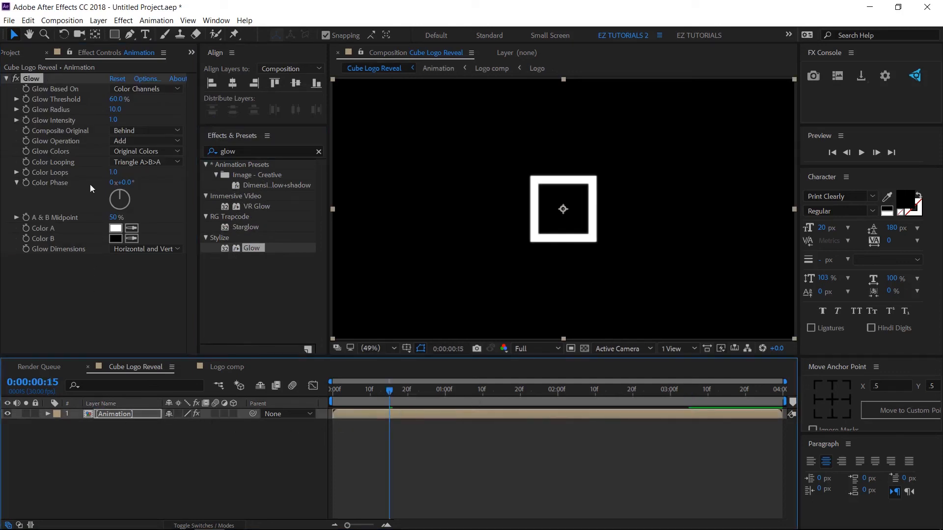
{"action": "left_click", "coordinate": [25, 111]}
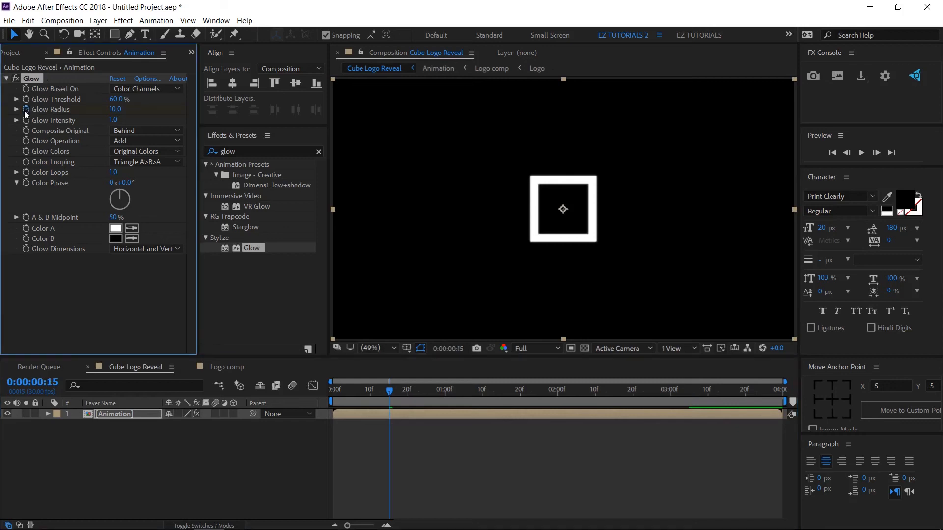
{"action": "left_click", "coordinate": [557, 394]}
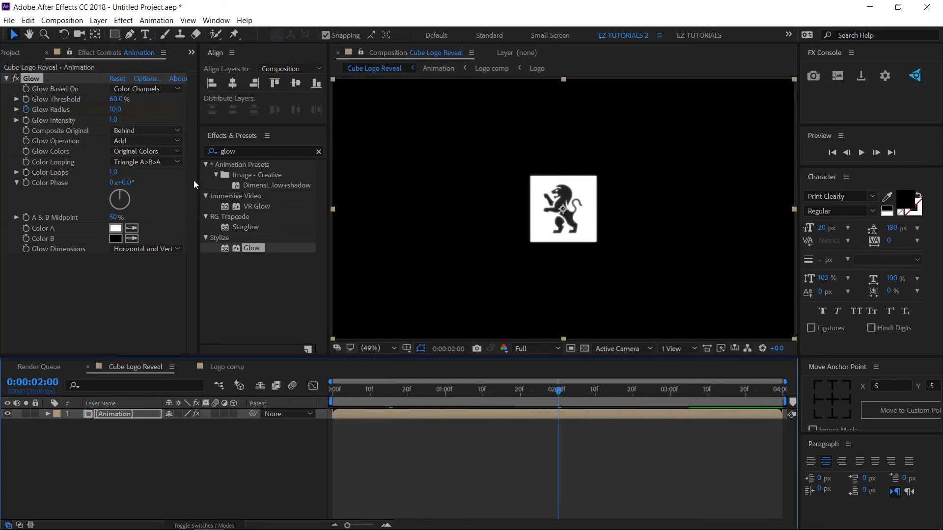
{"action": "left_click", "coordinate": [124, 112]}
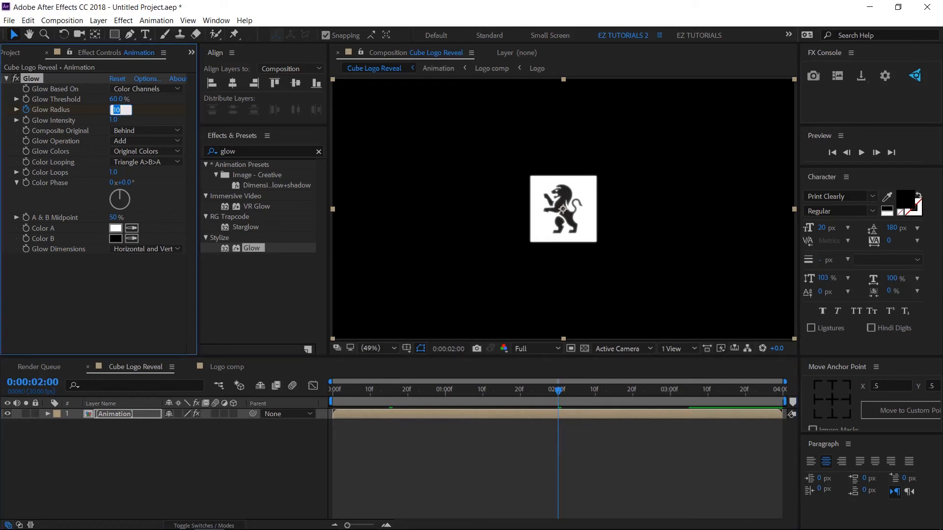
{"action": "type", "text": "0"}
{"action": "key", "text": "Return"}
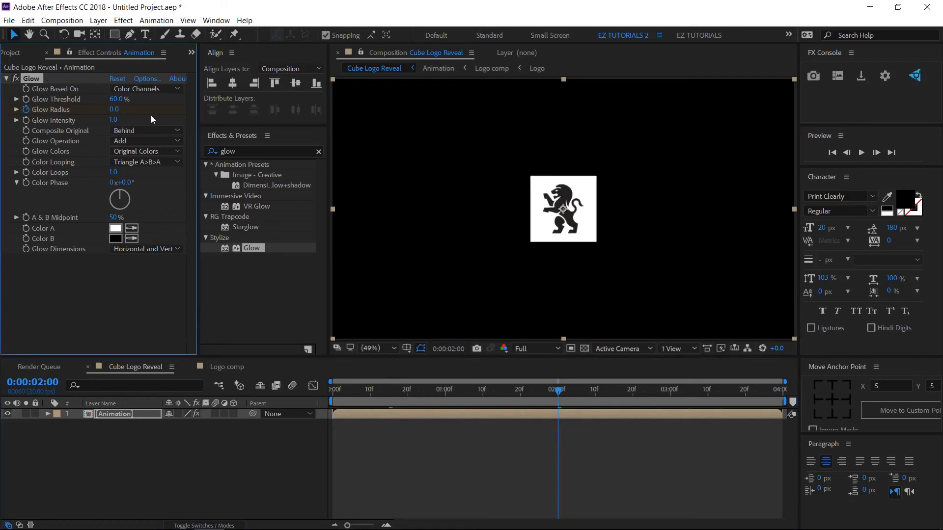
{"action": "left_click", "coordinate": [499, 391]}
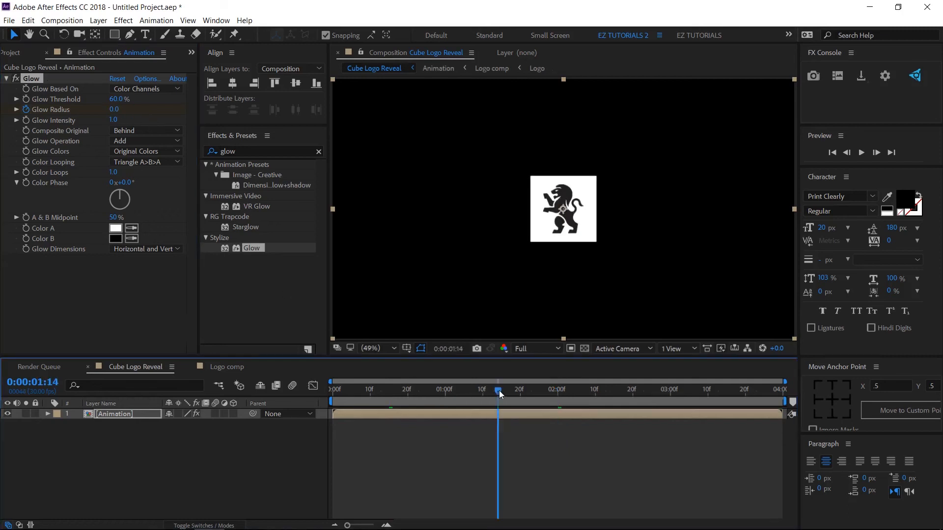
{"action": "left_click", "coordinate": [114, 110]}
{"action": "type", "text": "50"}
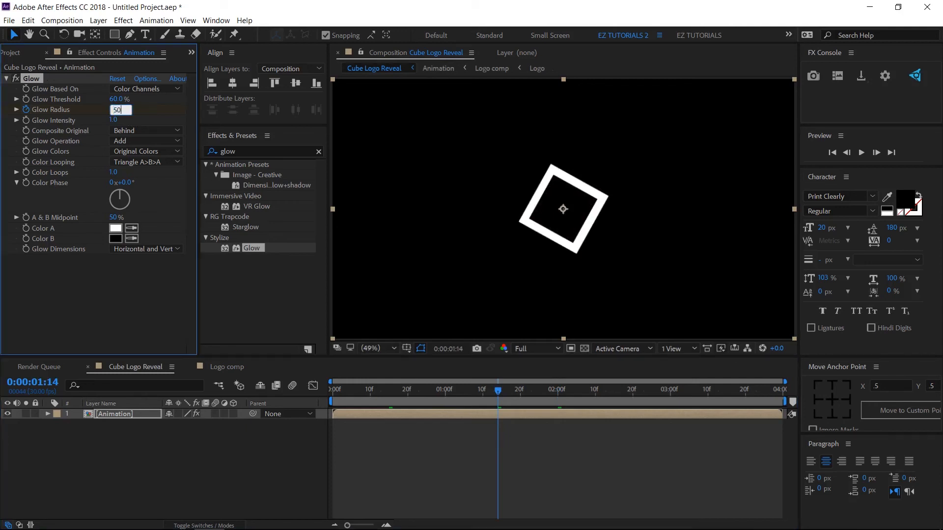
{"action": "key", "text": "Return"}
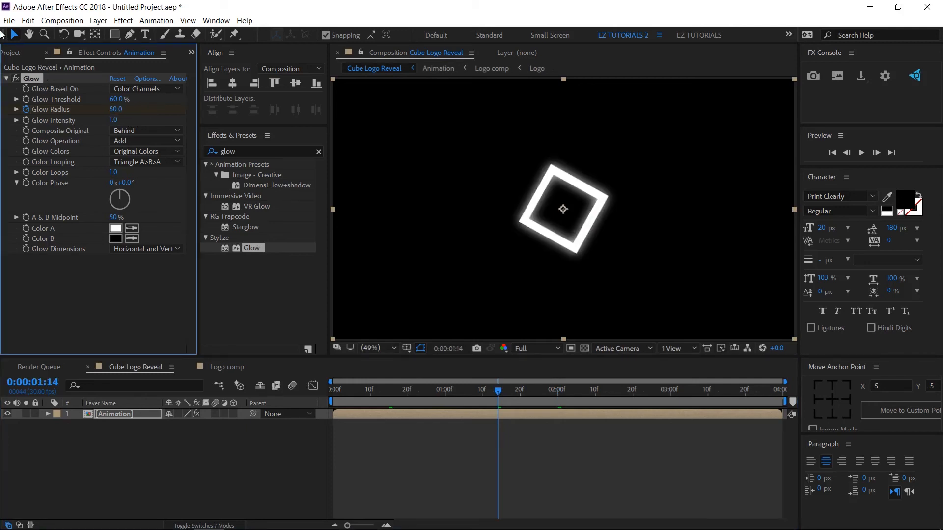
- Add sound effect.mp3 beneath the Animation layer, shift it to start at about frame 10, and return to the composition's start
{"action": "left_click", "coordinate": [10, 53]}
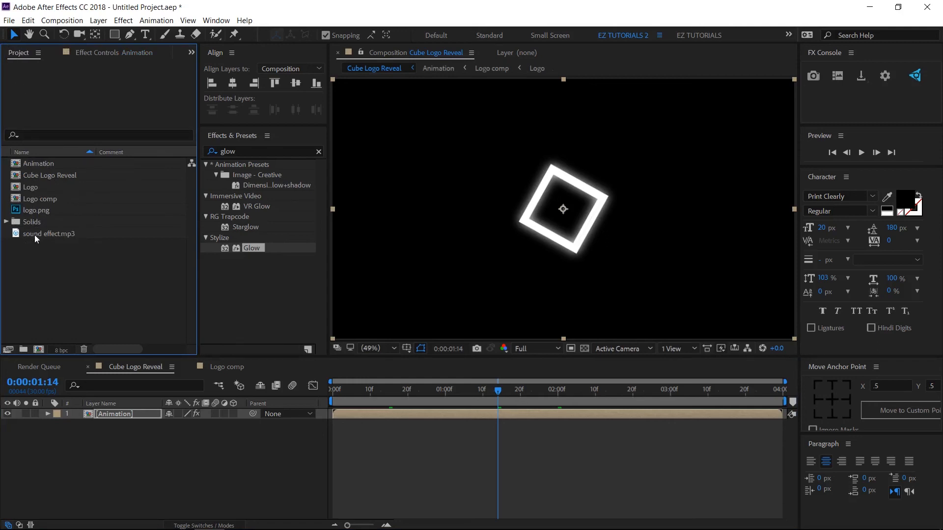
{"action": "left_click_drag", "start_coordinate": [35, 234], "coordinate": [63, 429]}
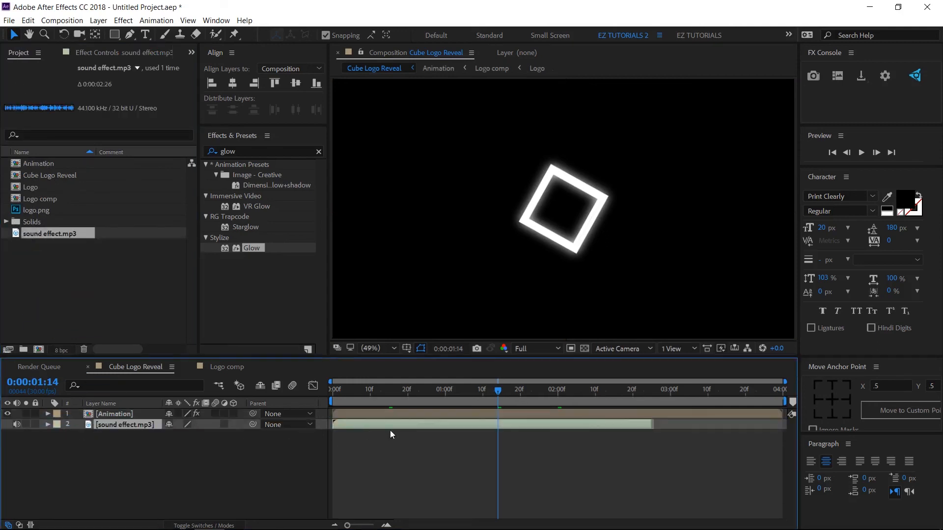
{"action": "left_click_drag", "start_coordinate": [350, 425], "coordinate": [384, 423]}
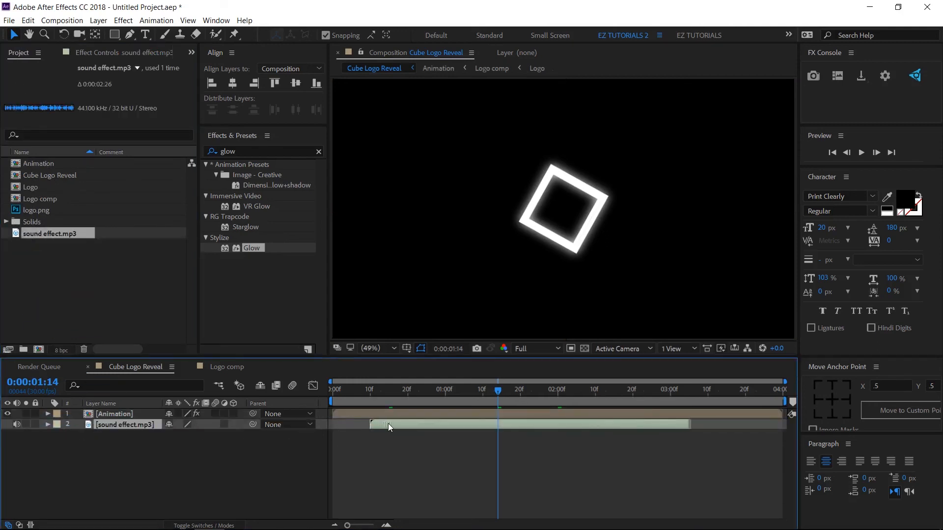
{"action": "key", "text": "Home"}
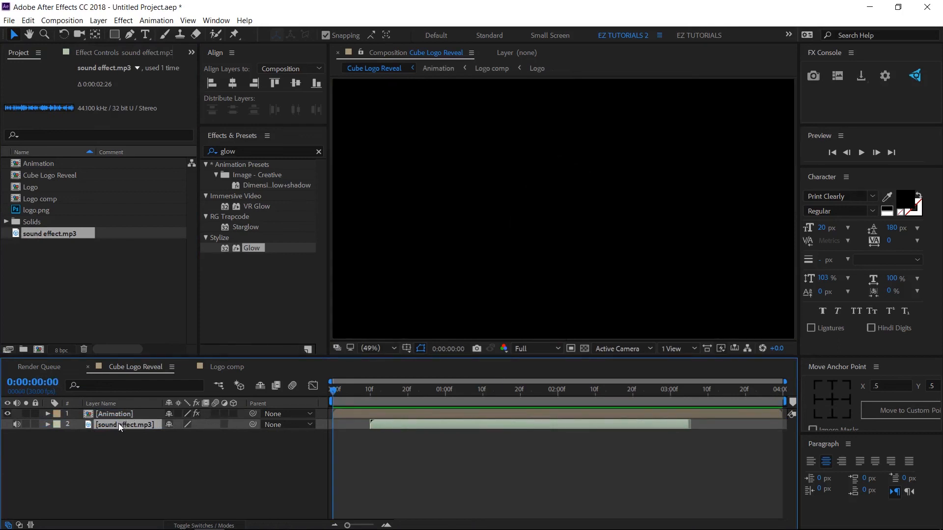
- Inside the Animation composition, turn on motion blur for Logo comp and Shape Layers 1 to 6, and enable it for the composition
{"action": "double_click", "coordinate": [129, 416]}
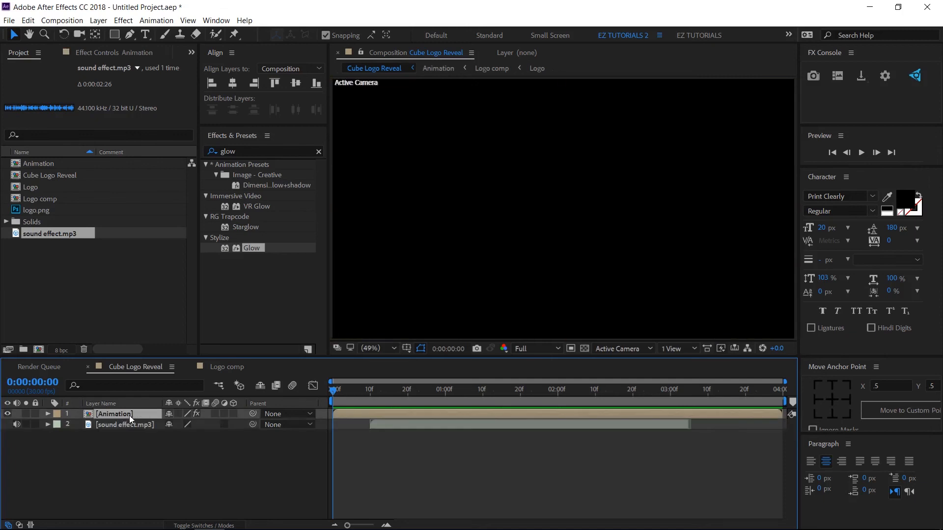
{"action": "left_click", "coordinate": [215, 497]}
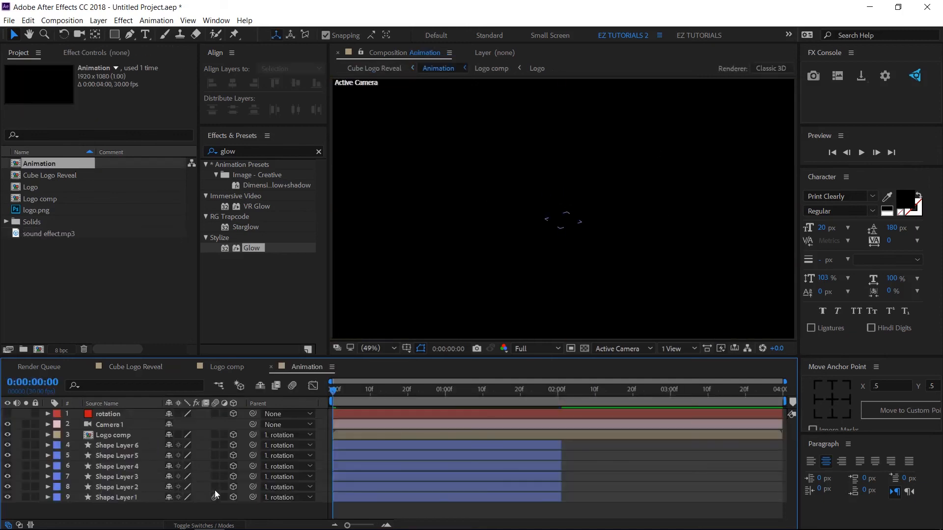
{"action": "left_click", "coordinate": [214, 446]}
{"action": "left_click", "coordinate": [215, 435]}
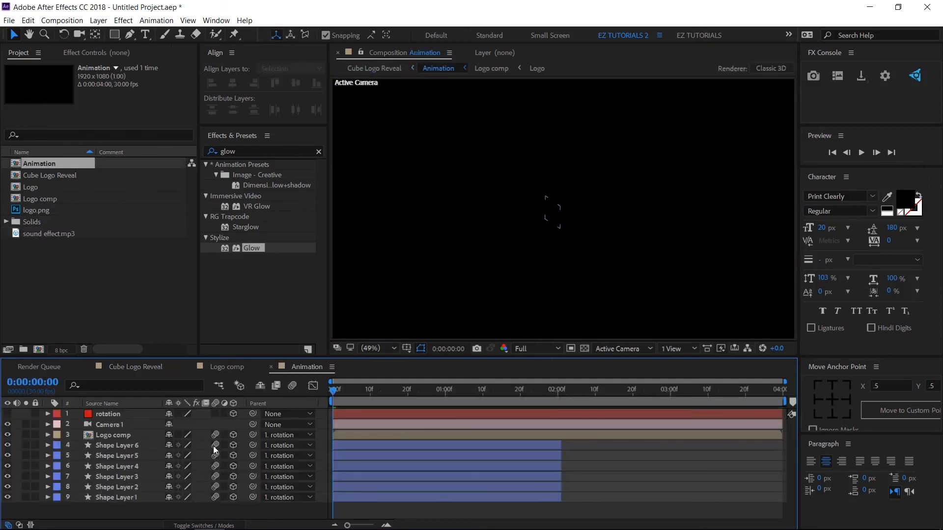
{"action": "left_click", "coordinate": [293, 386]}
- Play a preview of the Cube Logo Reveal composition from its start
{"action": "left_click", "coordinate": [122, 367]}
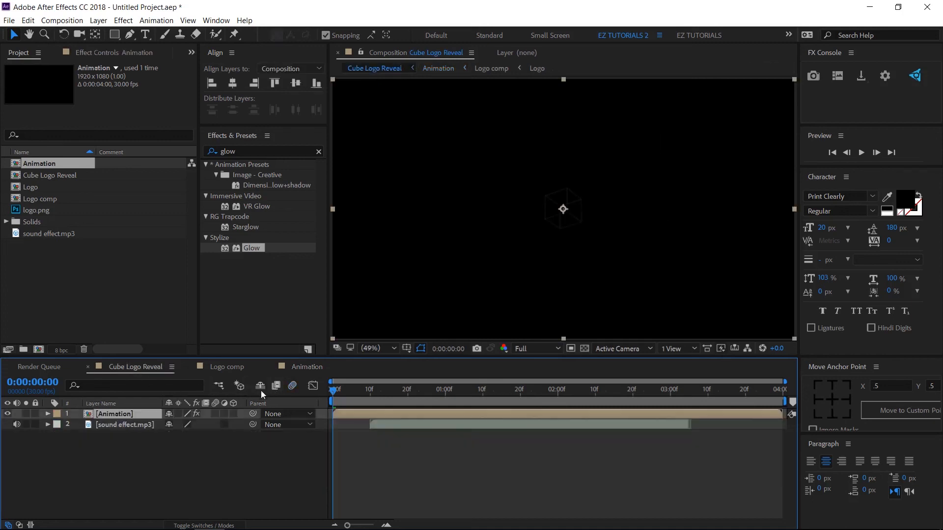
{"action": "left_click", "coordinate": [858, 152]}
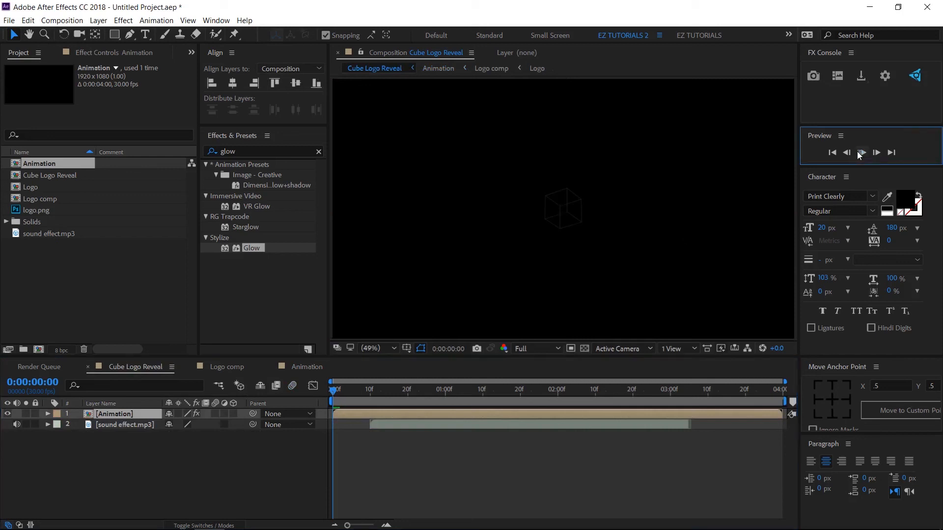